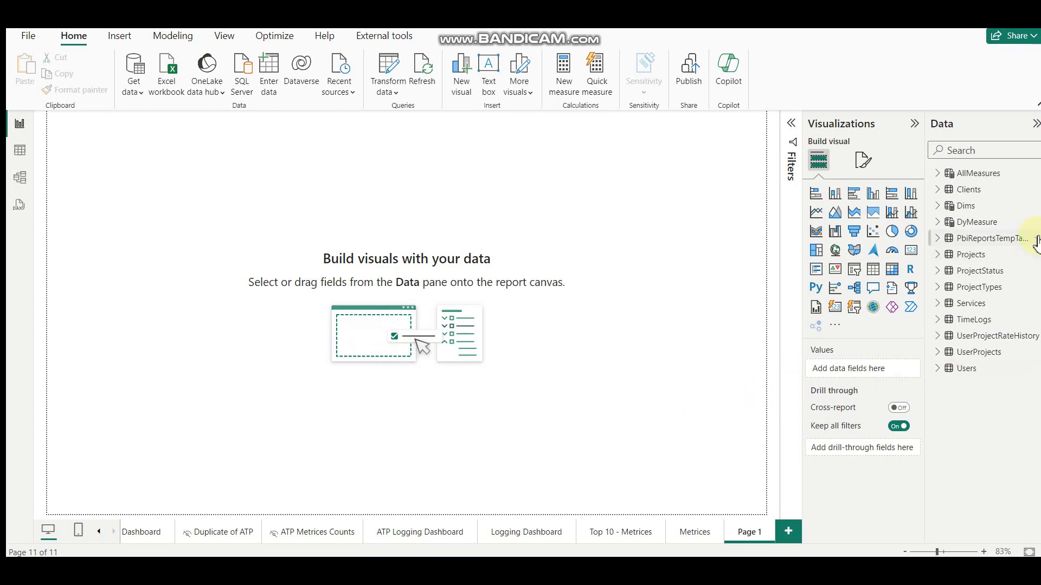
Check PbiReportsTempTable's incremental refresh settings, then open the Power Query parameter options.
{"action": "right_click", "coordinate": [1029, 238]}
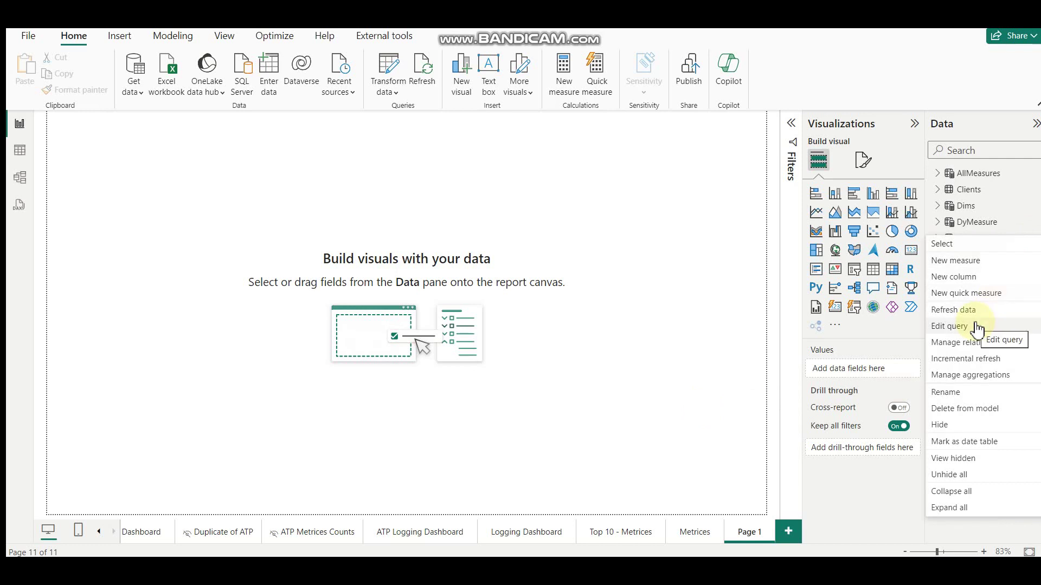
{"action": "left_click", "coordinate": [965, 359]}
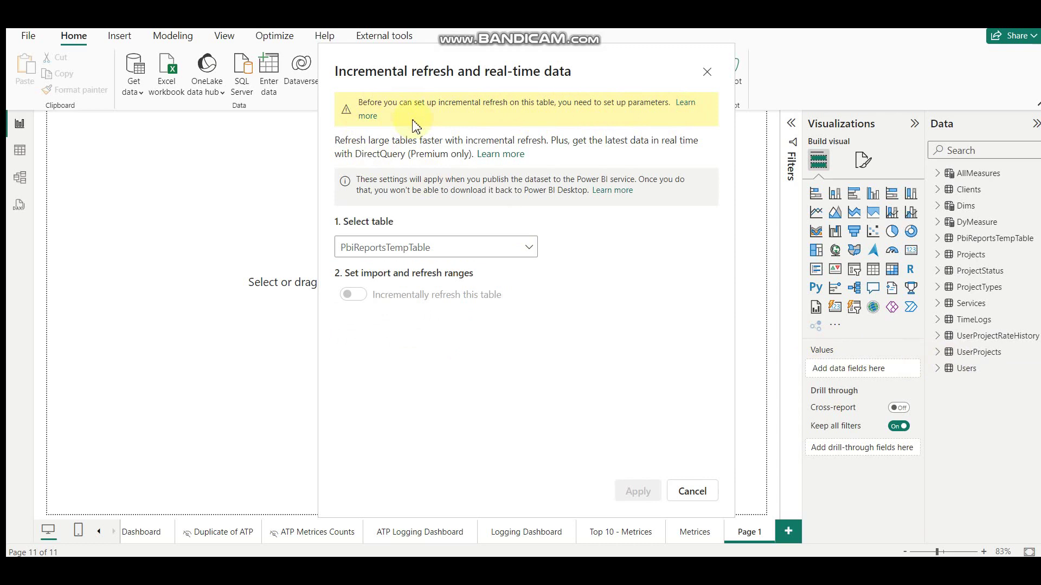
{"action": "left_click", "coordinate": [707, 72]}
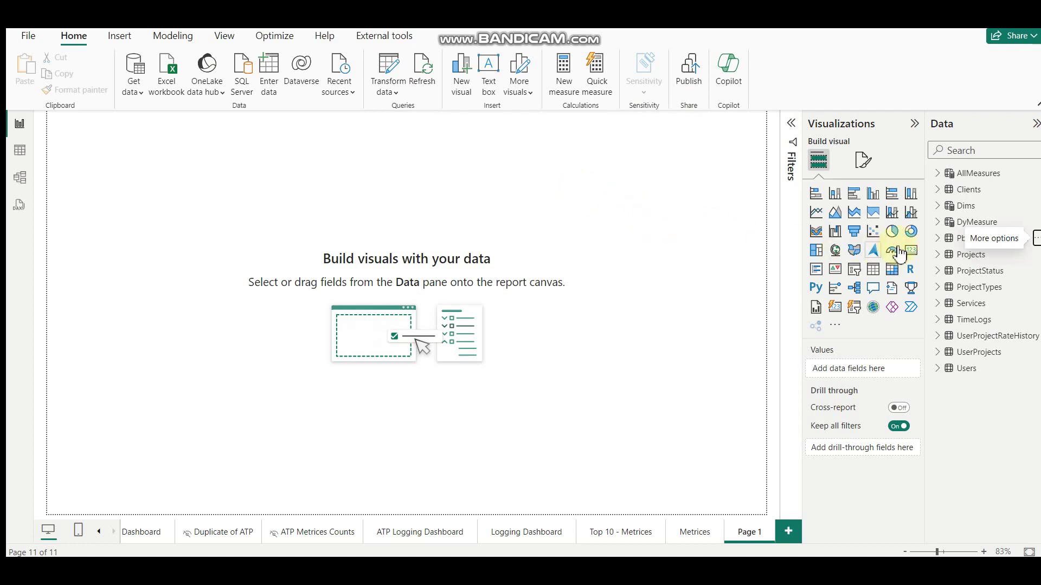
{"action": "left_click", "coordinate": [1035, 241]}
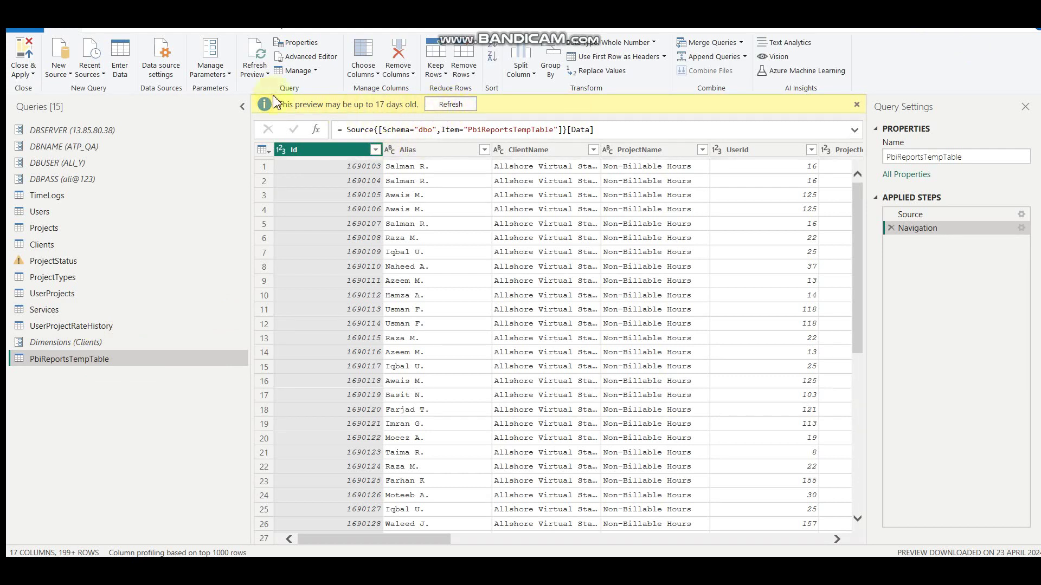
{"action": "left_click", "coordinate": [209, 74]}
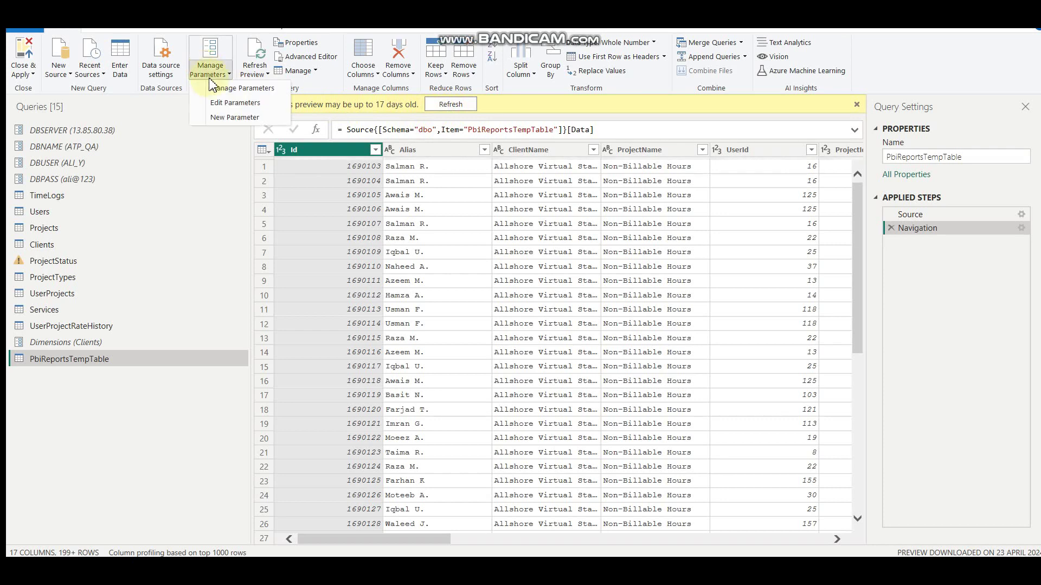
Add a new parameter named RangeStart with type Date/Time.
{"action": "left_click", "coordinate": [215, 90]}
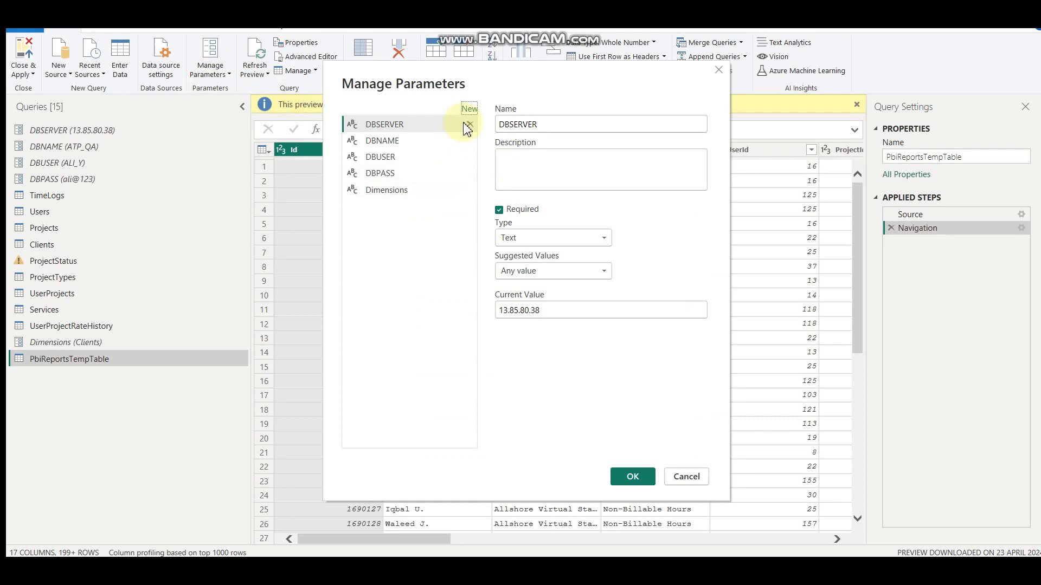
{"action": "left_click", "coordinate": [469, 110]}
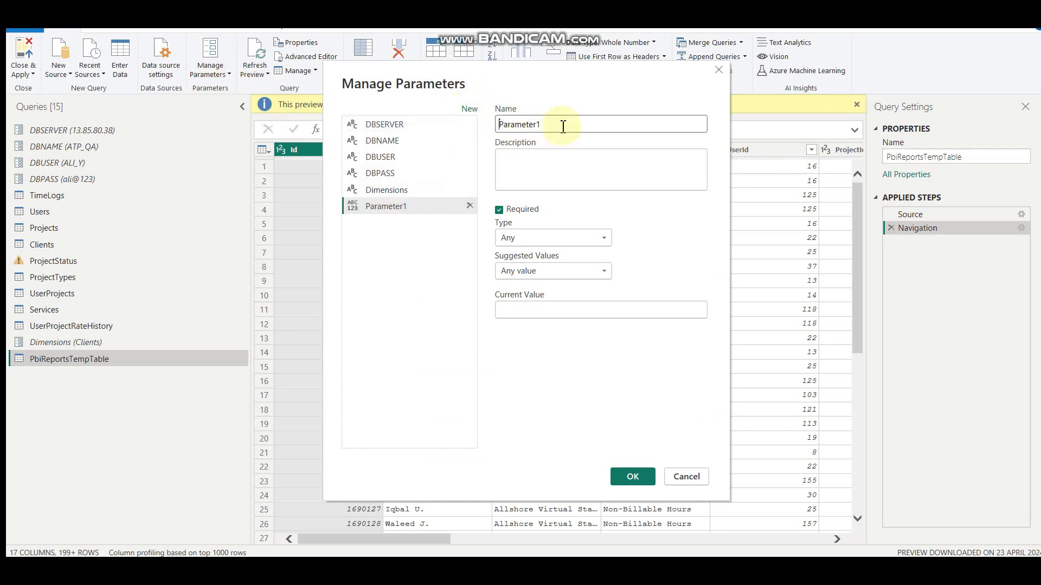
{"action": "left_click_drag", "start_coordinate": [539, 124], "coordinate": [477, 123]}
{"action": "type", "text": "R"}
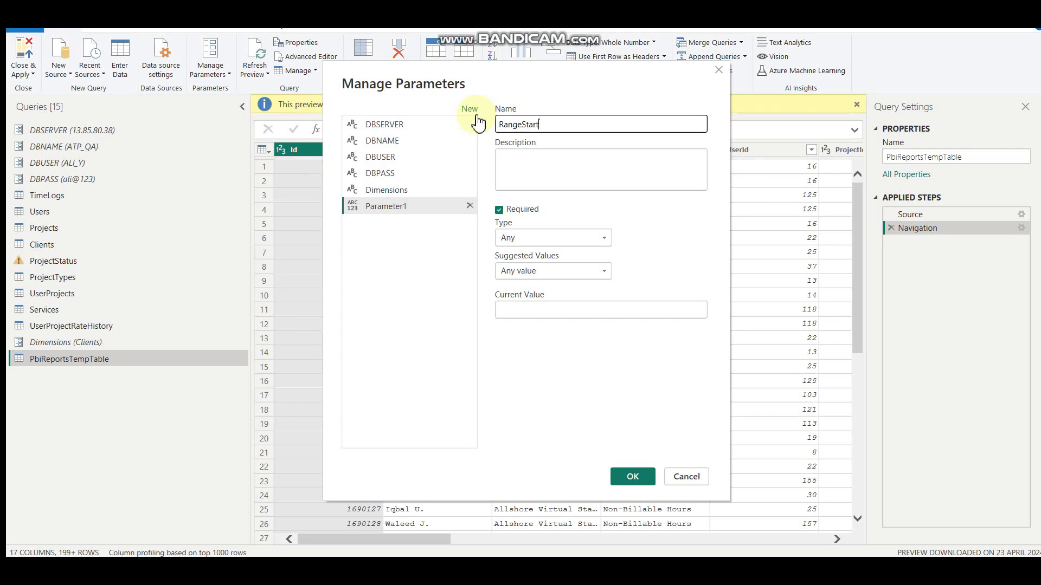
{"action": "type", "text": "angeStart"}
{"action": "left_click", "coordinate": [515, 239]}
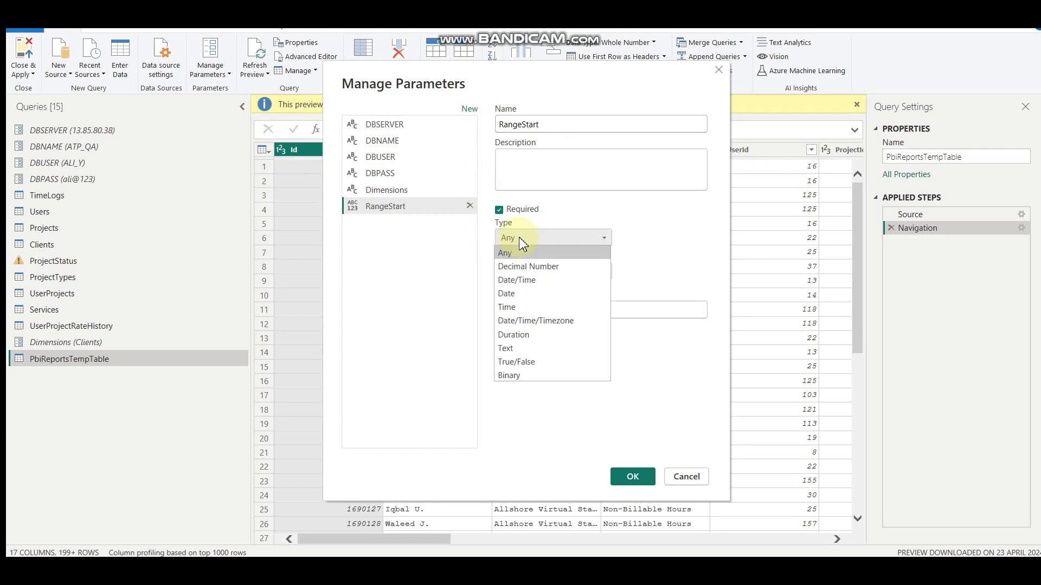
{"action": "left_click", "coordinate": [518, 281]}
{"action": "left_click", "coordinate": [517, 309]}
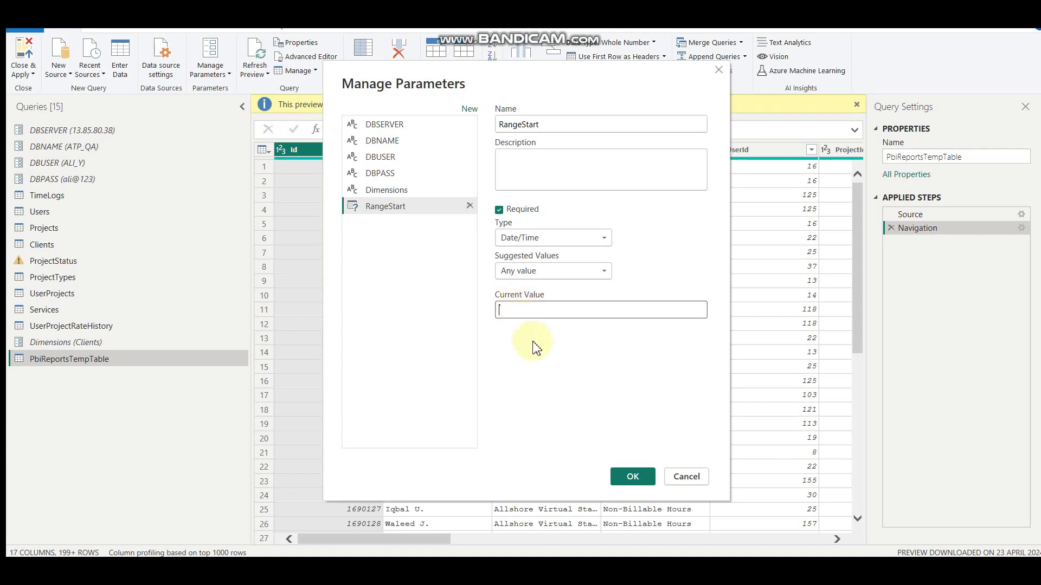
{"action": "left_click", "coordinate": [628, 478]}
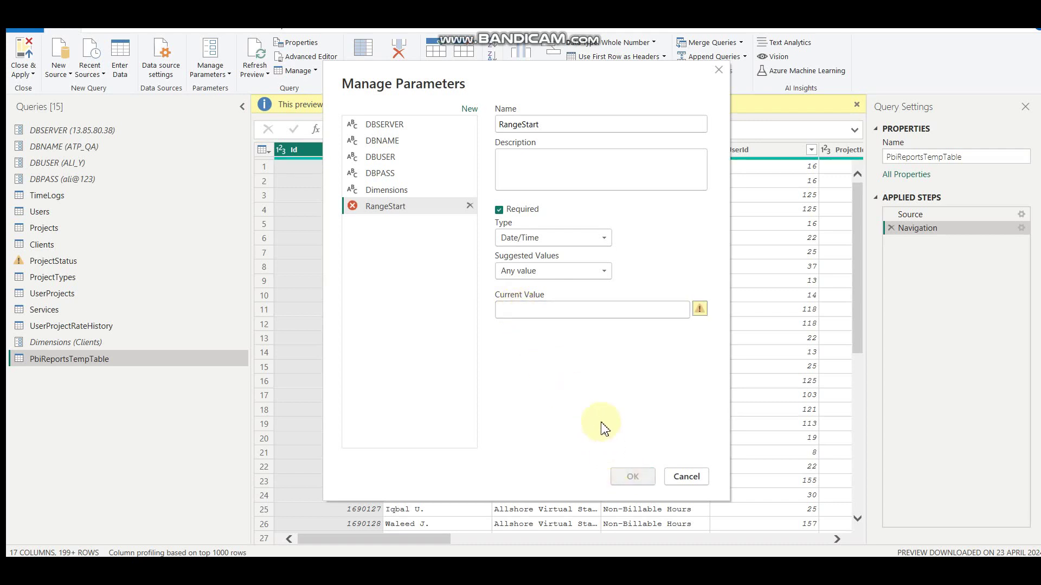
Reset RangeStart's type to Date/Time and enter current value 2020/01/01.
{"action": "left_click", "coordinate": [546, 241]}
{"action": "left_click", "coordinate": [540, 253]}
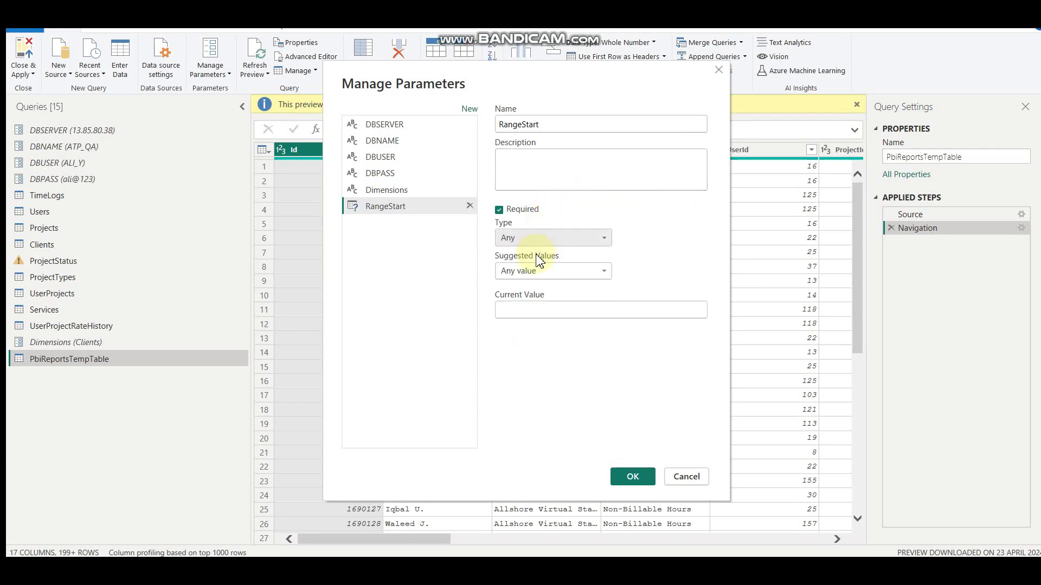
{"action": "left_click", "coordinate": [633, 478]}
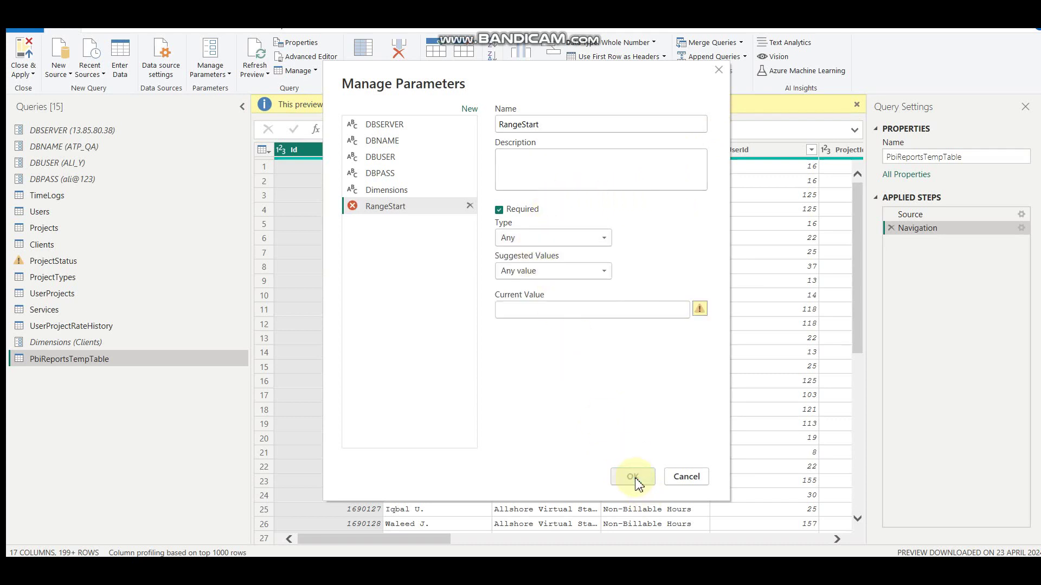
{"action": "left_click", "coordinate": [558, 242]}
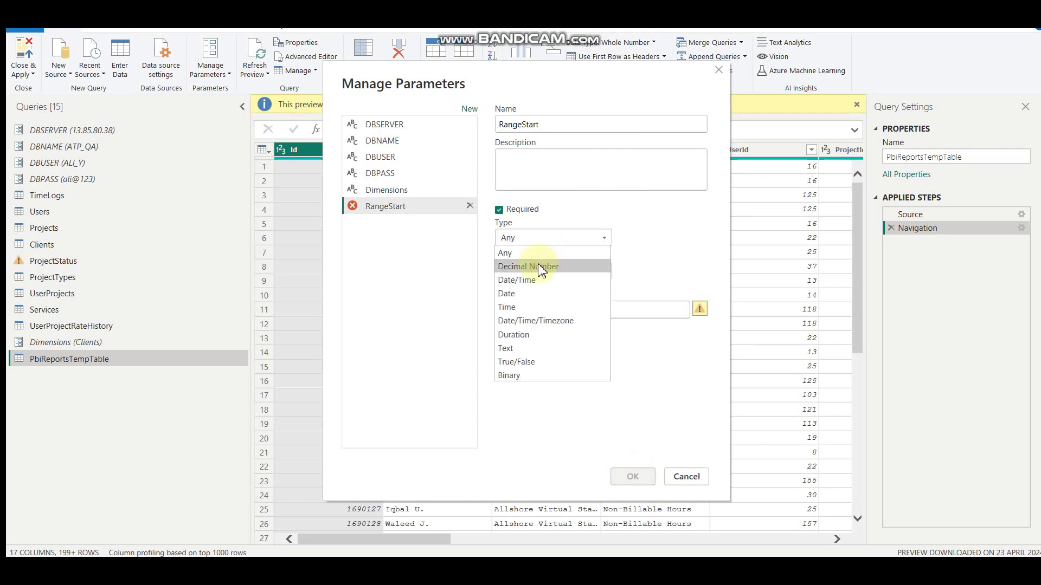
{"action": "left_click", "coordinate": [535, 280]}
{"action": "left_click", "coordinate": [531, 308]}
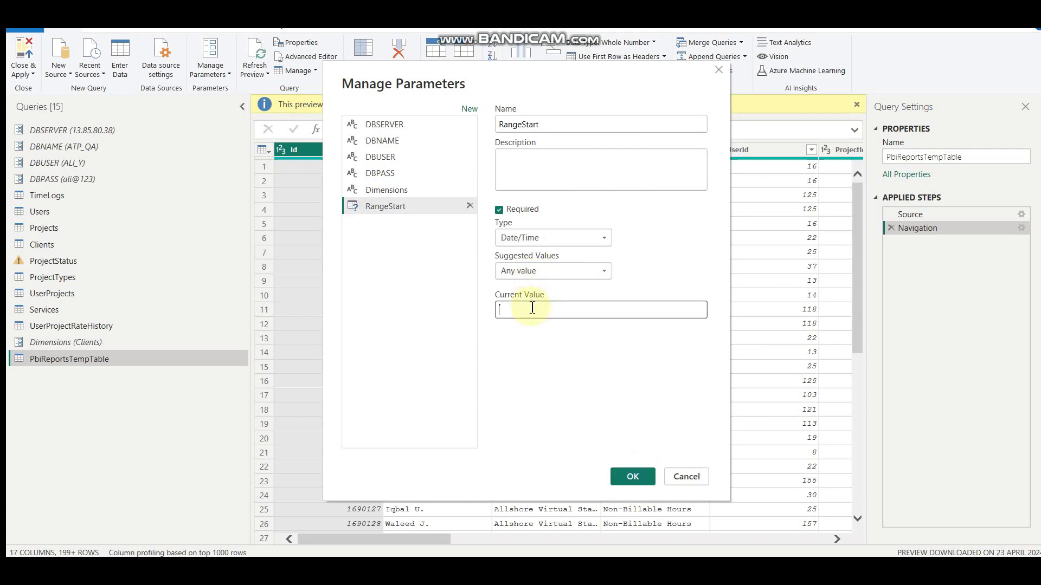
{"action": "type", "text": "20"}
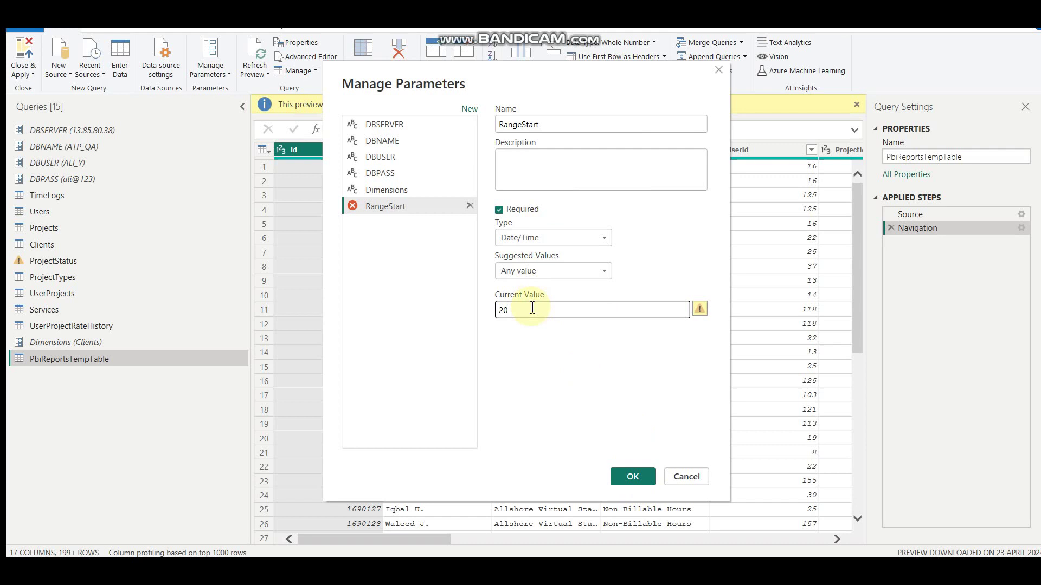
{"action": "type", "text": "20"}
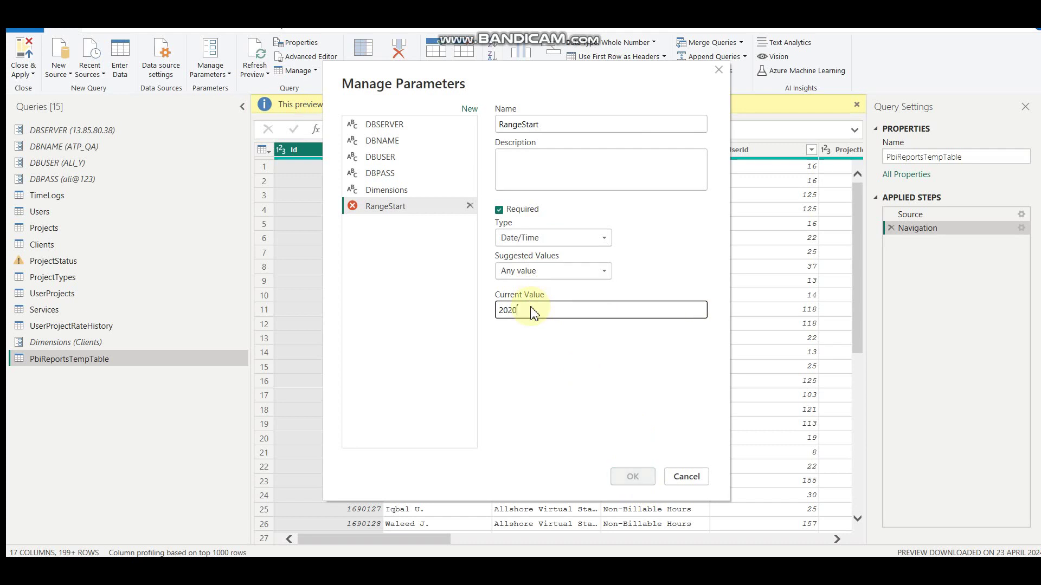
{"action": "type", "text": "/9"}
{"action": "type", "text": "01"}
{"action": "type", "text": "/"}
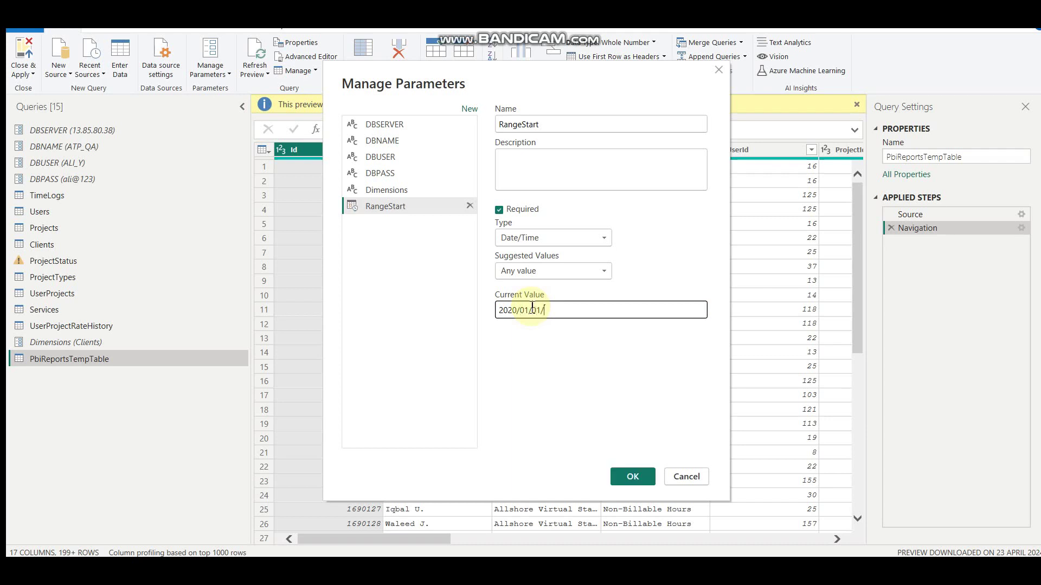
{"action": "type", "text": "01/"}
{"action": "key", "text": "BackSpace"}
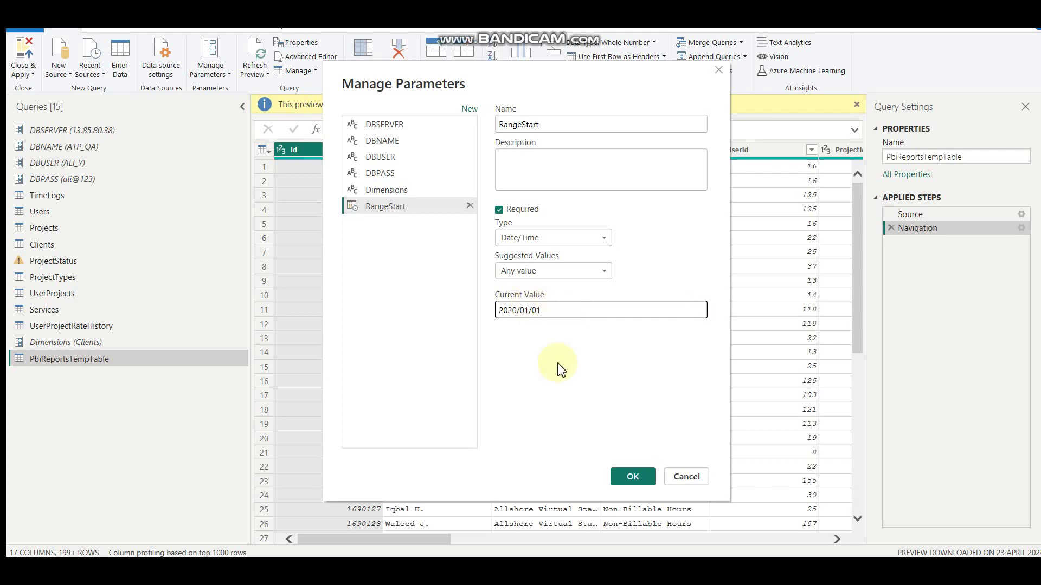
Save RangeStart and add a Date/Time parameter RangeEnd with current value 2024/06/01.
{"action": "left_click", "coordinate": [632, 477]}
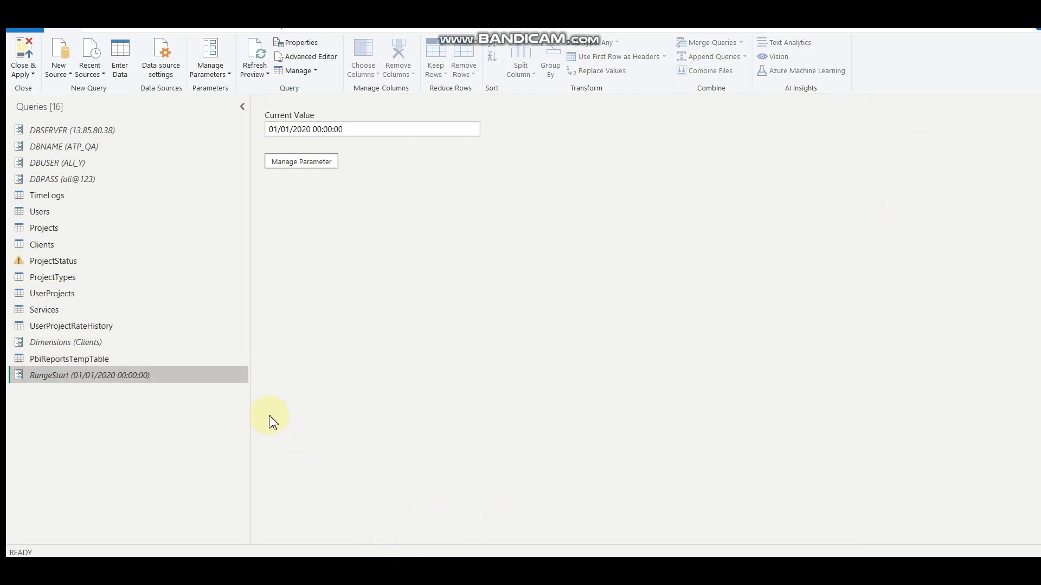
{"action": "left_click", "coordinate": [216, 79]}
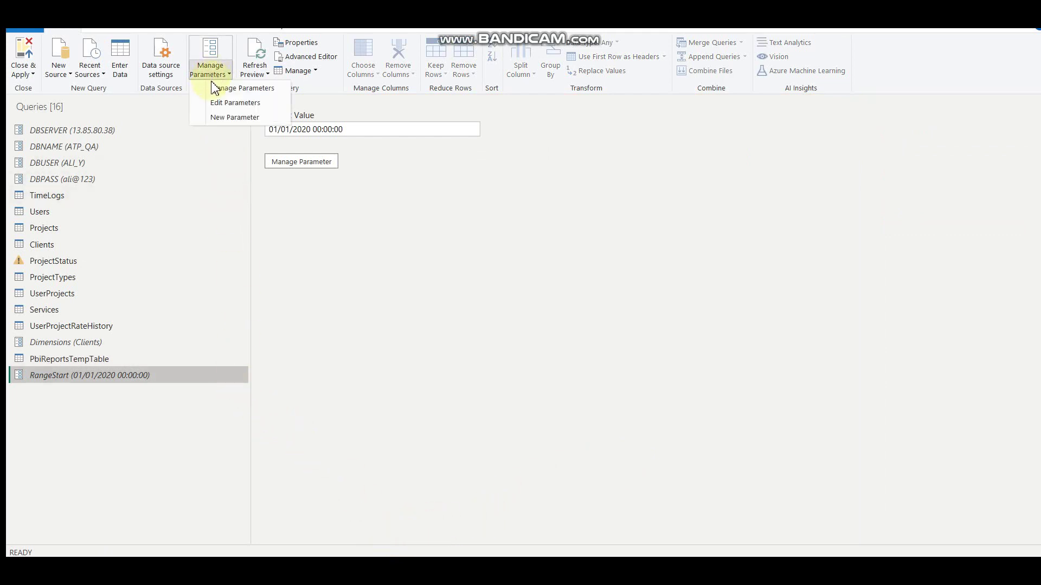
{"action": "left_click", "coordinate": [223, 79]}
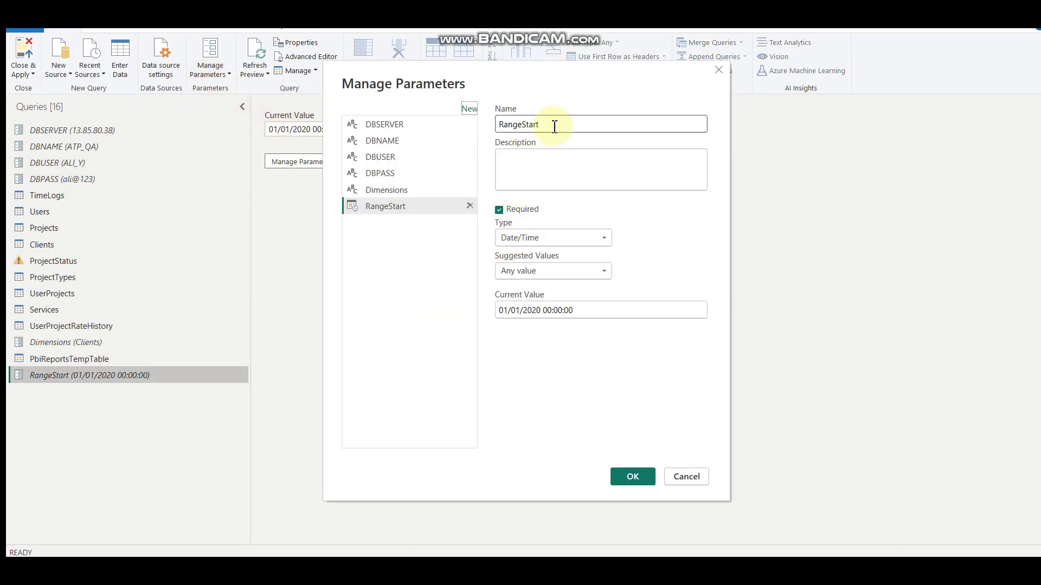
{"action": "left_click", "coordinate": [469, 114]}
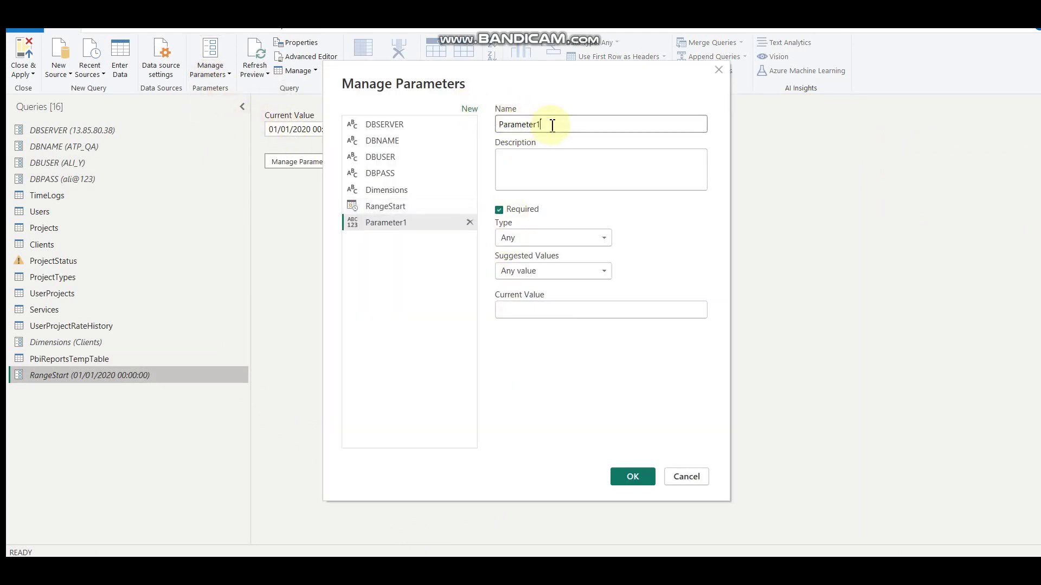
{"action": "left_click_drag", "start_coordinate": [551, 125], "coordinate": [480, 128]}
{"action": "type", "text": "RangeEnd"}
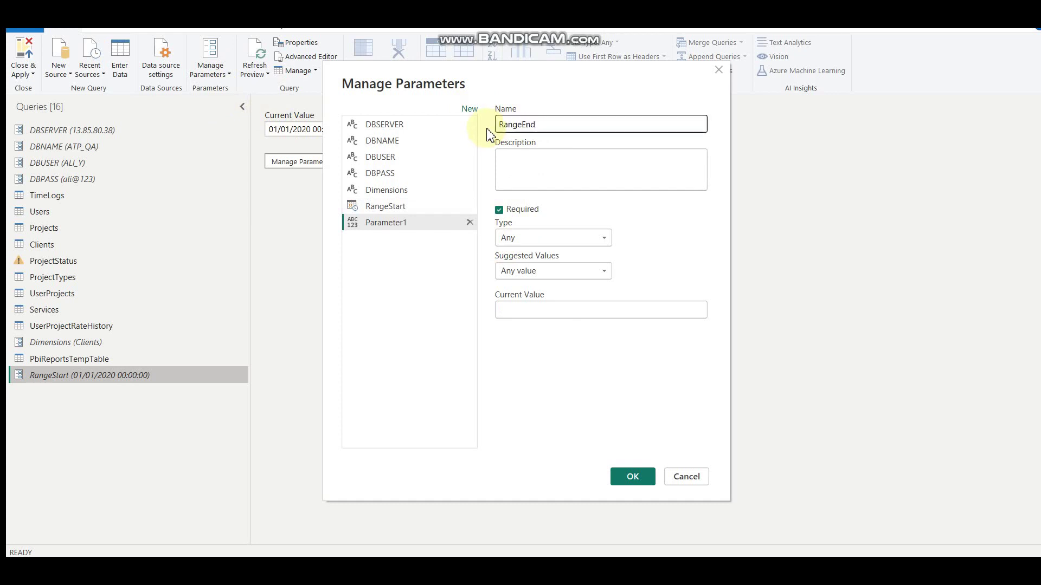
{"action": "left_click", "coordinate": [540, 240]}
{"action": "left_click", "coordinate": [529, 280]}
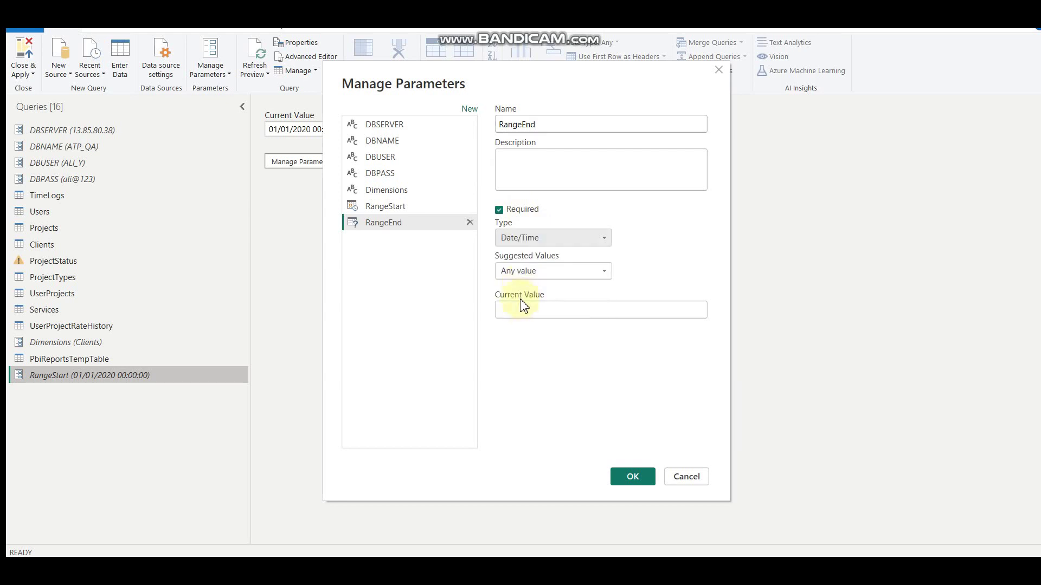
{"action": "left_click", "coordinate": [520, 309]}
{"action": "type", "text": "20"}
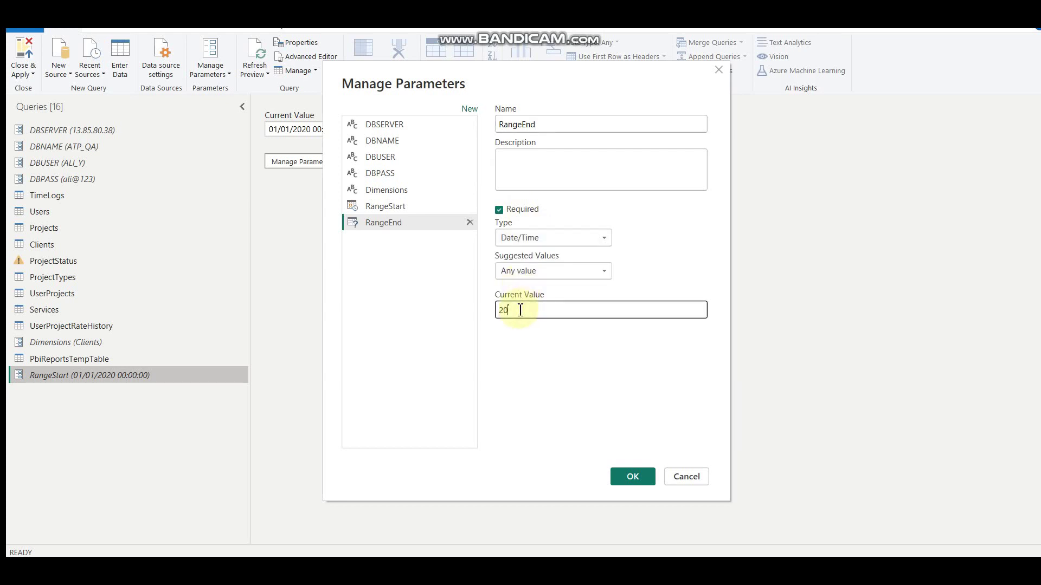
{"action": "type", "text": "24"}
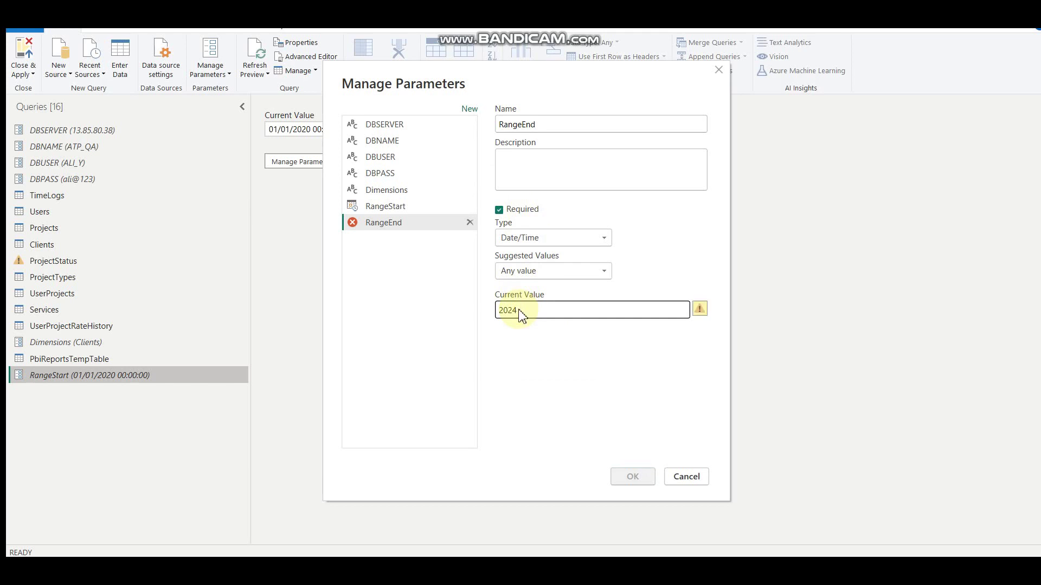
{"action": "type", "text": "/06"}
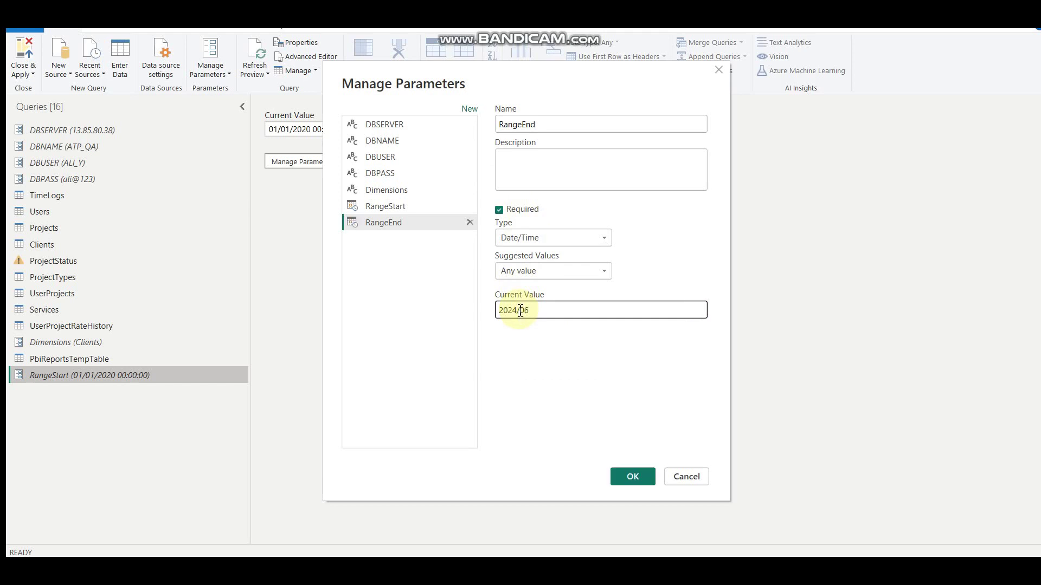
{"action": "type", "text": "/01"}
Save RangeEnd, then open PbiReportsTempTable and select its Date column.
{"action": "left_click", "coordinate": [628, 477]}
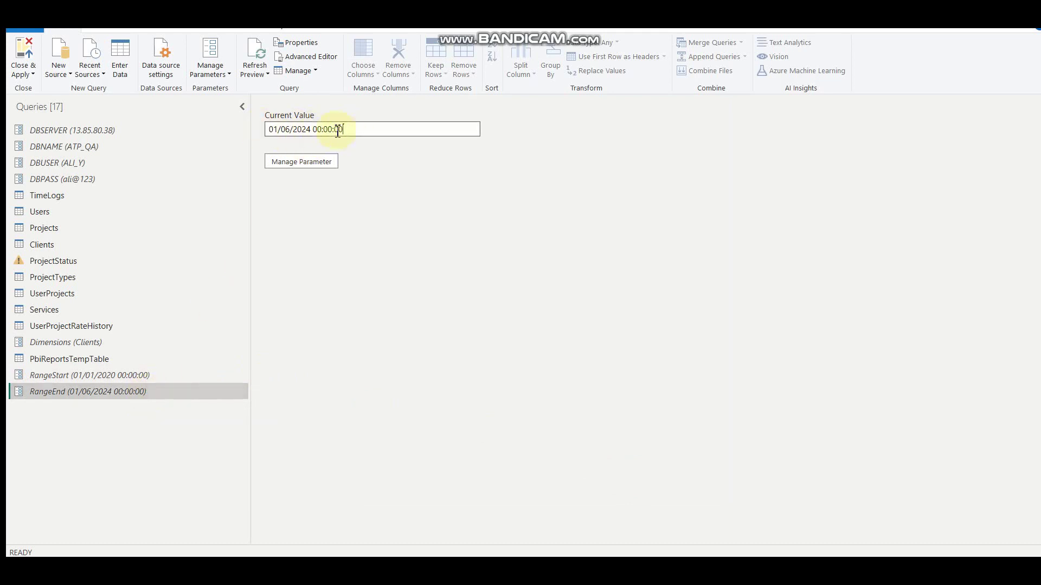
{"action": "left_click_drag", "start_coordinate": [343, 129], "coordinate": [240, 135]}
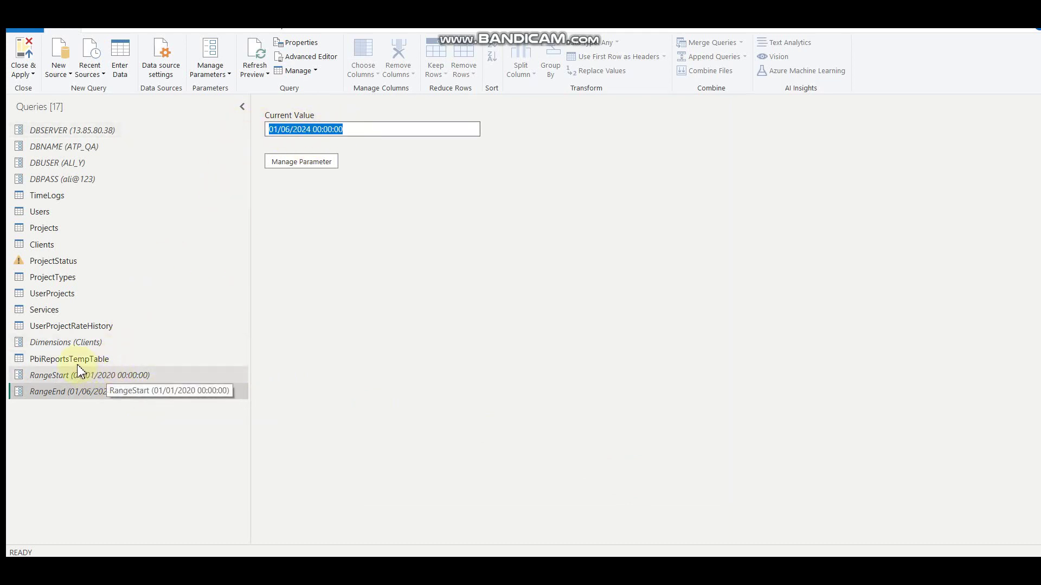
{"action": "left_click", "coordinate": [58, 360]}
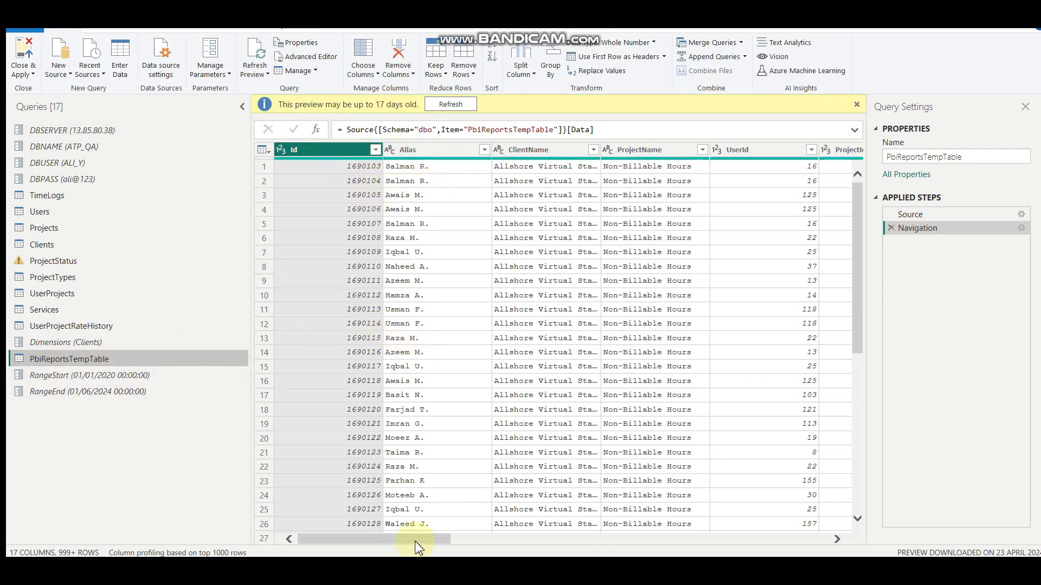
{"action": "left_click_drag", "start_coordinate": [419, 540], "coordinate": [571, 540]}
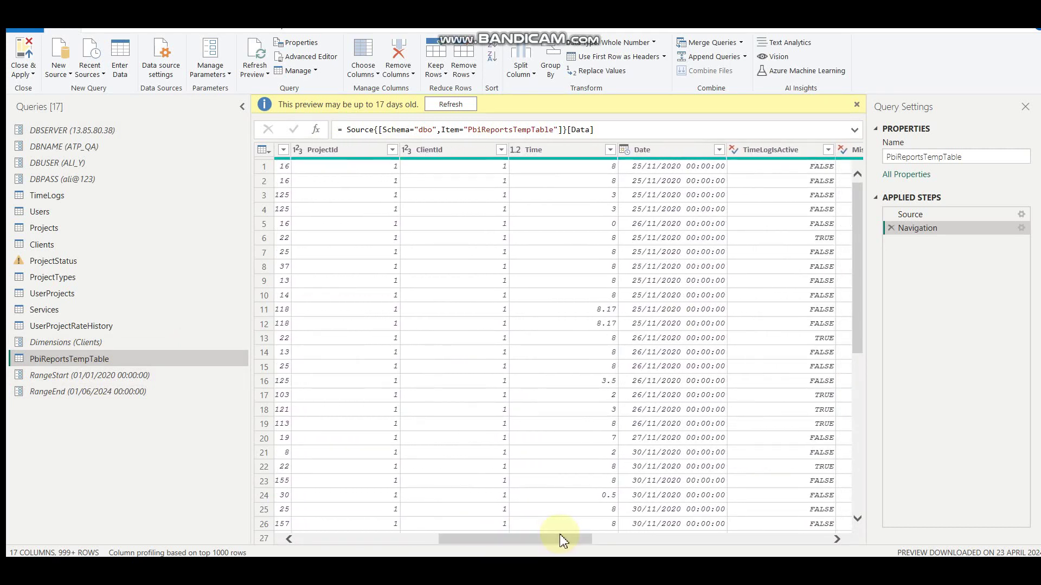
{"action": "left_click", "coordinate": [712, 154]}
{"action": "left_click_drag", "start_coordinate": [546, 540], "coordinate": [807, 542]}
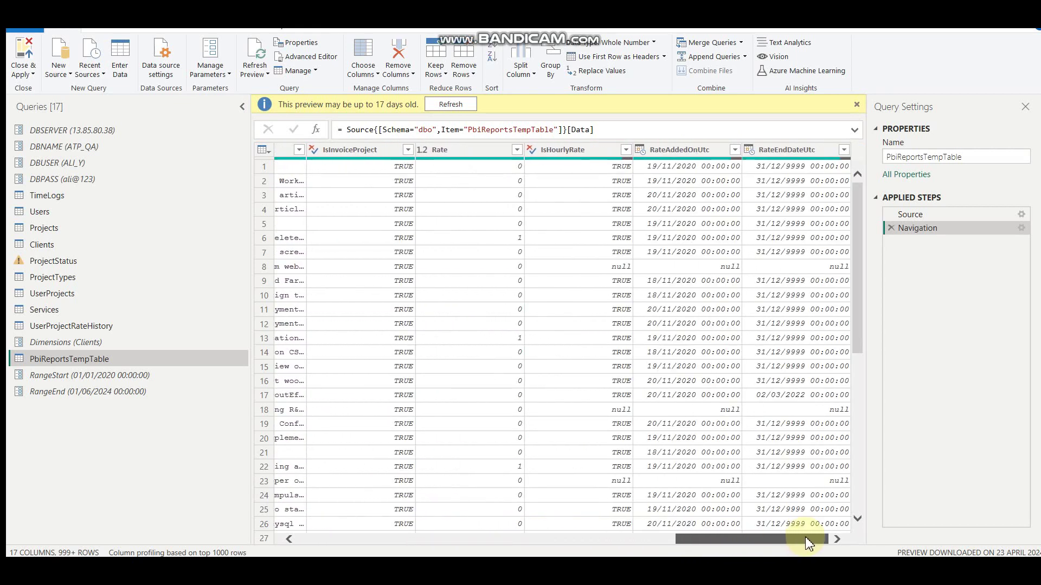
{"action": "left_click_drag", "start_coordinate": [807, 542], "coordinate": [563, 549]}
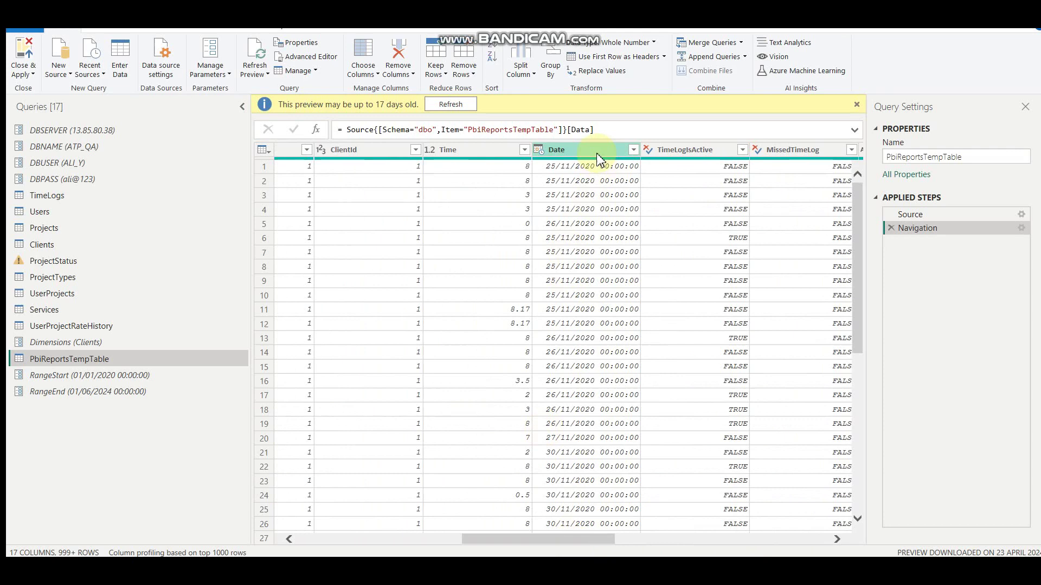
{"action": "right_click", "coordinate": [615, 156]}
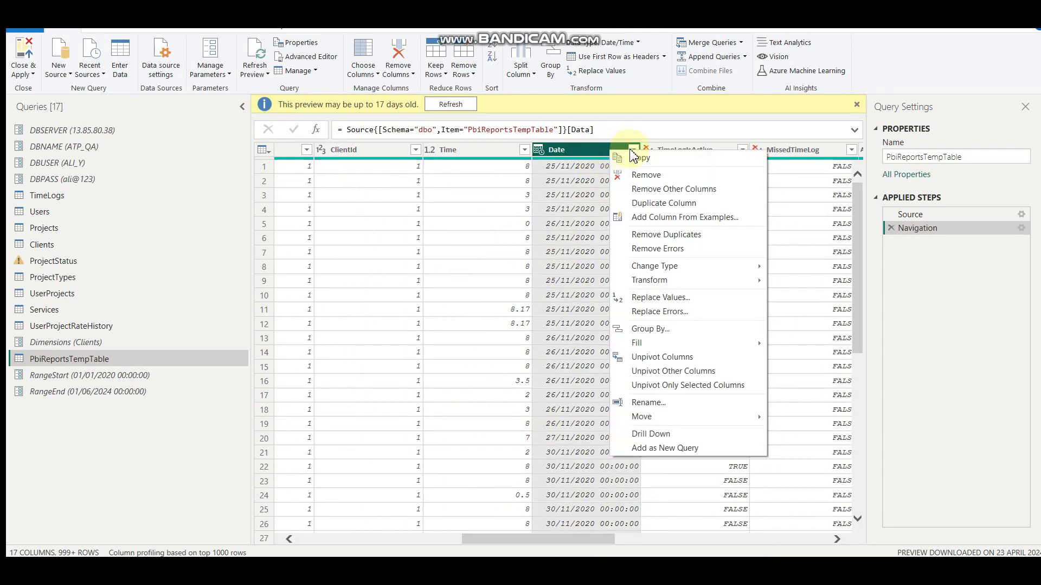
Start a custom Date filter keeping rows on or after RangeStart.
{"action": "left_click", "coordinate": [634, 151]}
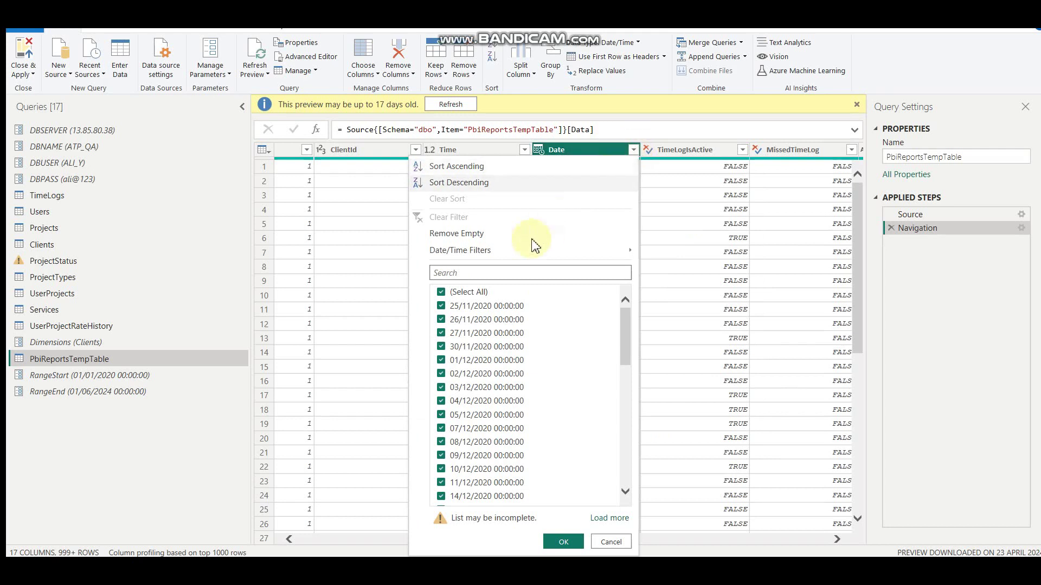
{"action": "mouse_move", "coordinate": [484, 261]}
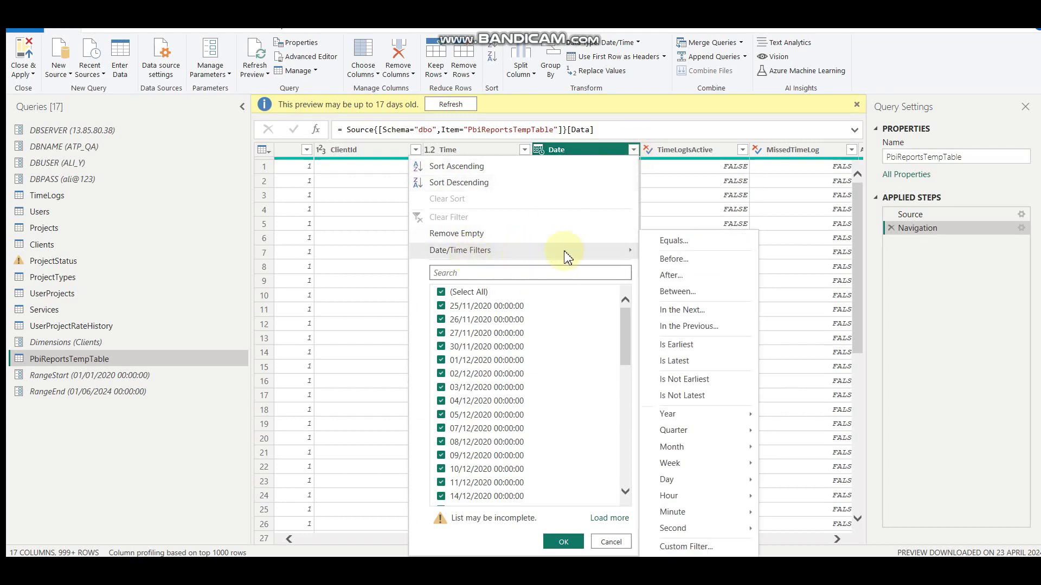
{"action": "left_click", "coordinate": [680, 548]}
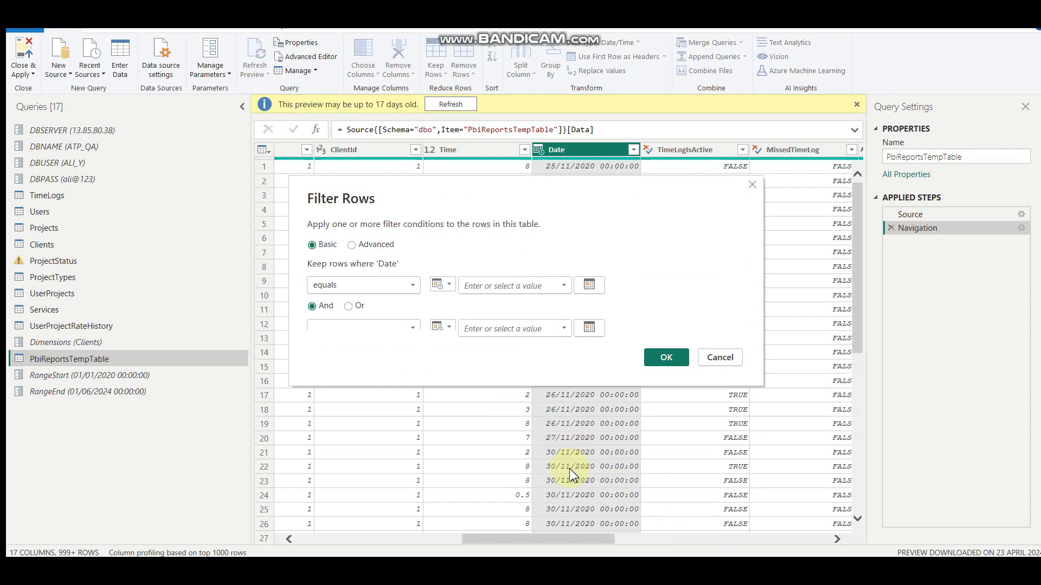
{"action": "left_click", "coordinate": [414, 287]}
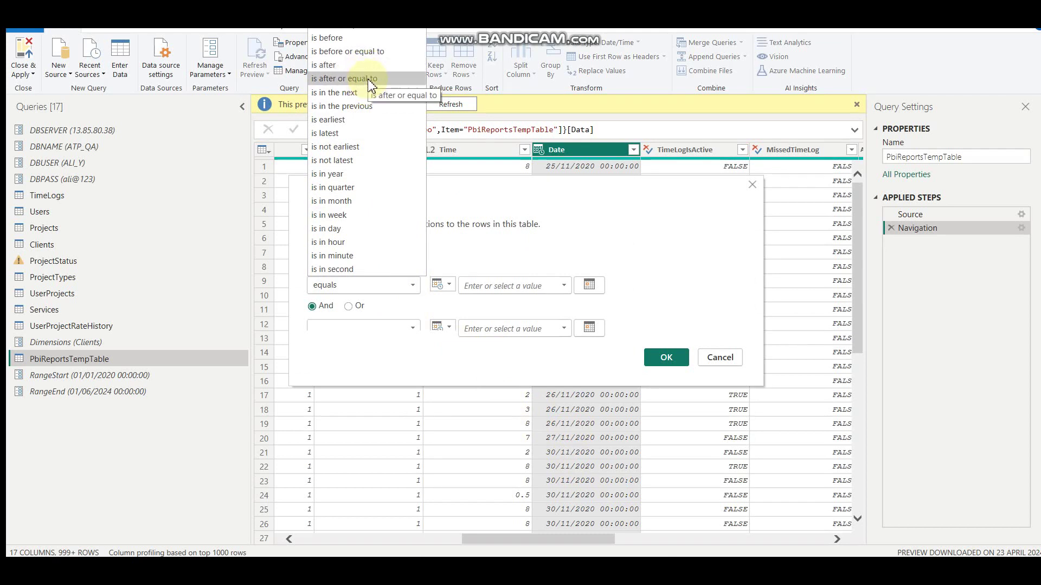
{"action": "left_click", "coordinate": [369, 79]}
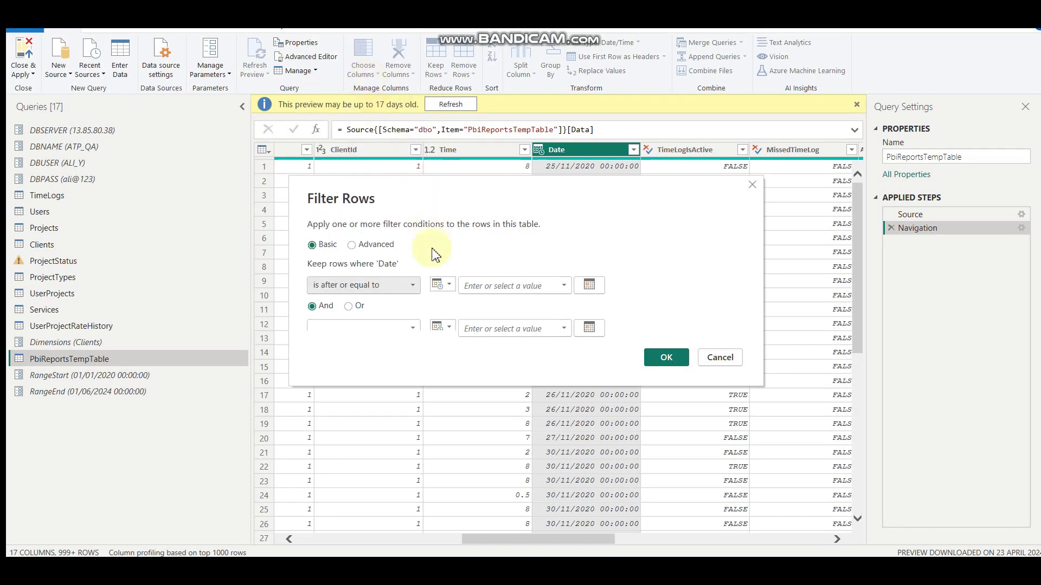
{"action": "left_click", "coordinate": [448, 286]}
{"action": "left_click", "coordinate": [469, 313]}
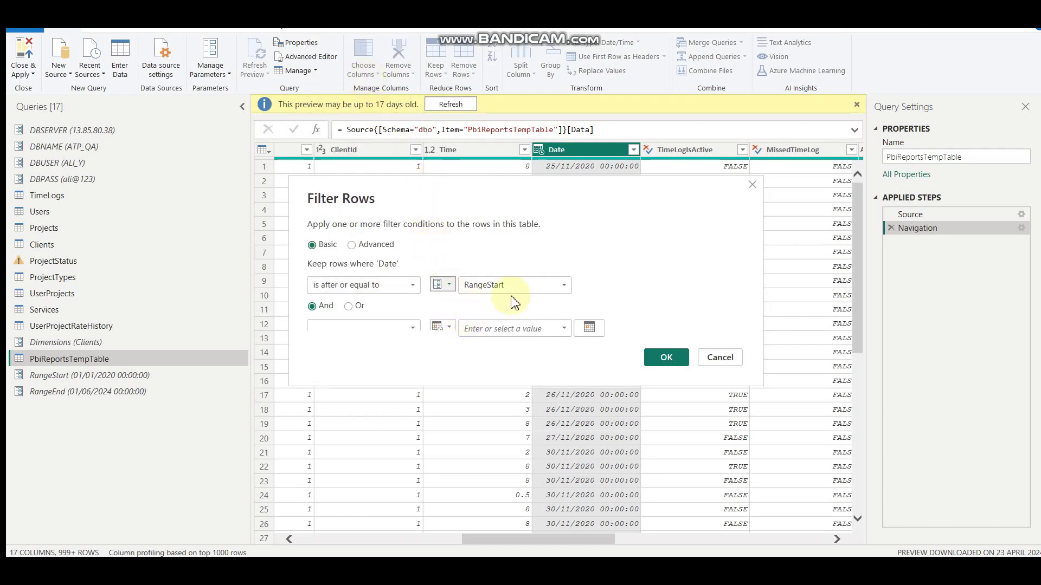
Add a second condition keeping Date on or before RangeEnd and apply the filter.
{"action": "left_click", "coordinate": [411, 328]}
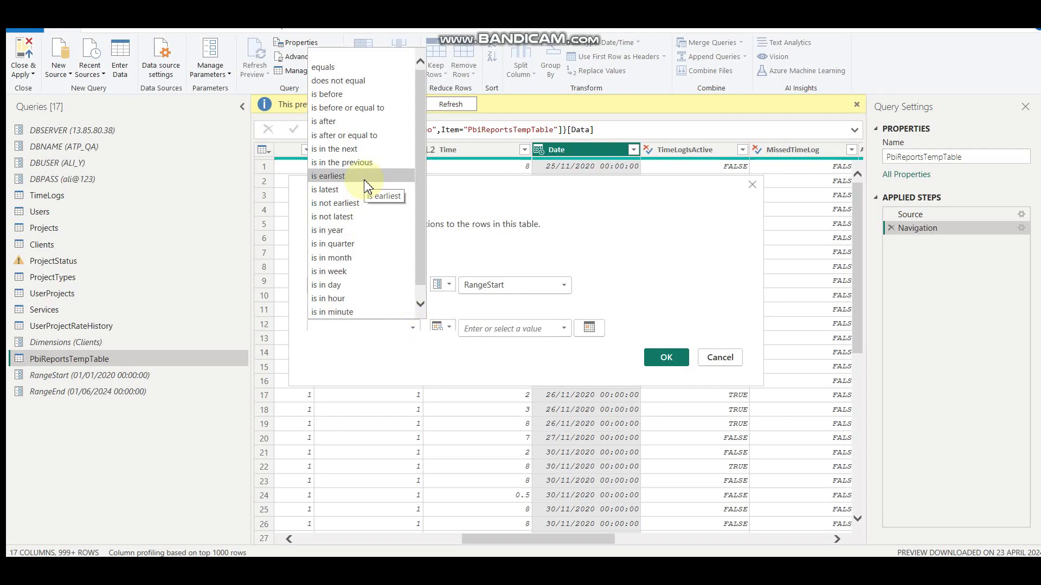
{"action": "left_click", "coordinate": [498, 212]}
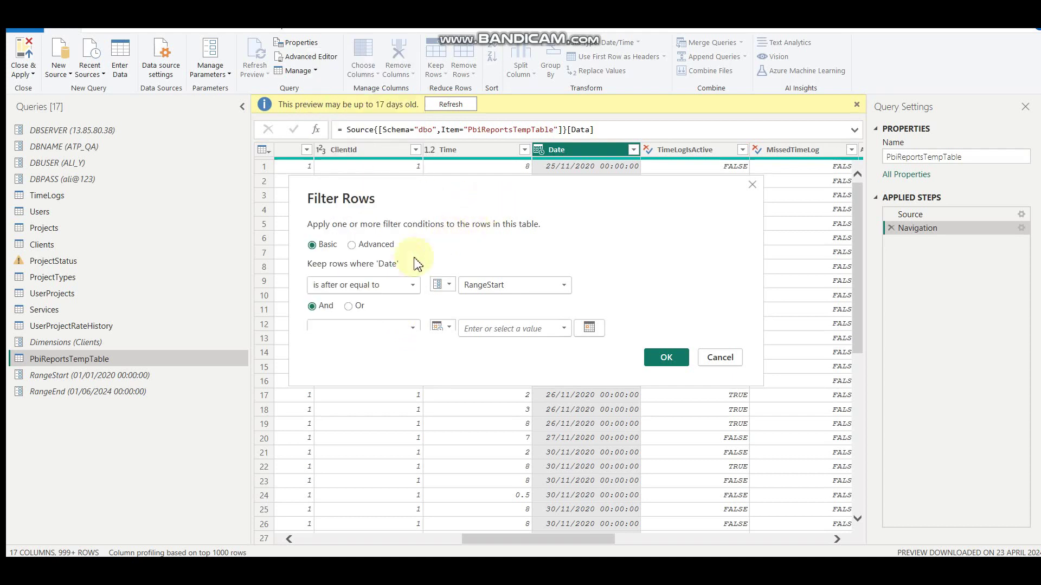
{"action": "left_click", "coordinate": [412, 330]}
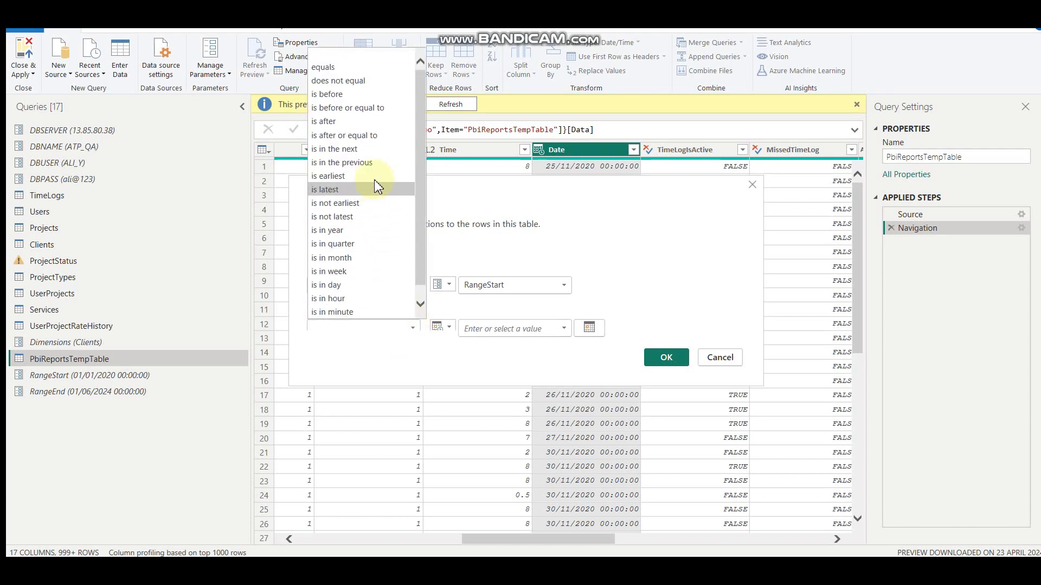
{"action": "left_click", "coordinate": [373, 112]}
{"action": "left_click", "coordinate": [449, 322]}
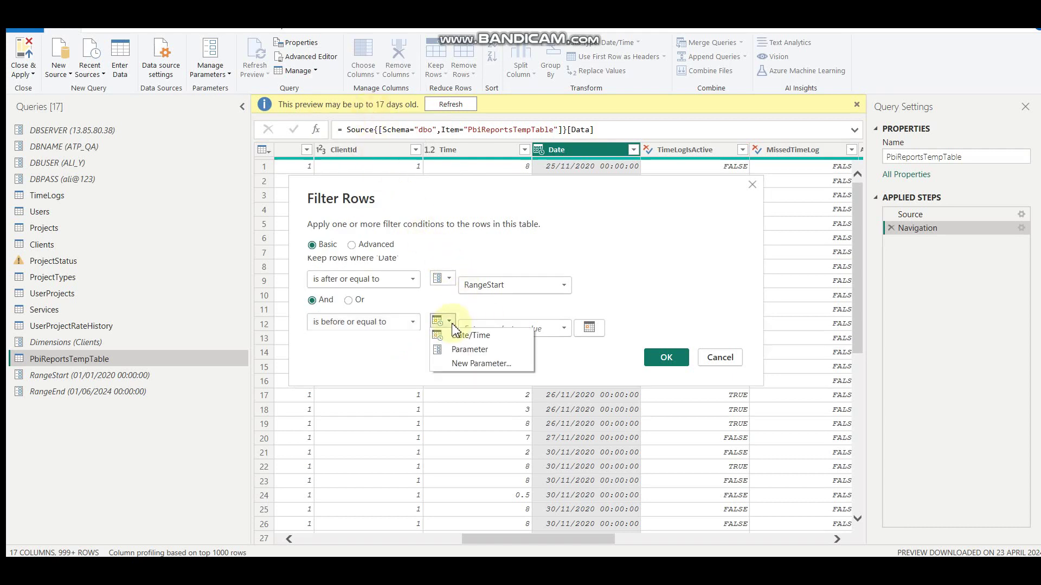
{"action": "left_click", "coordinate": [460, 349]}
{"action": "left_click", "coordinate": [513, 330]}
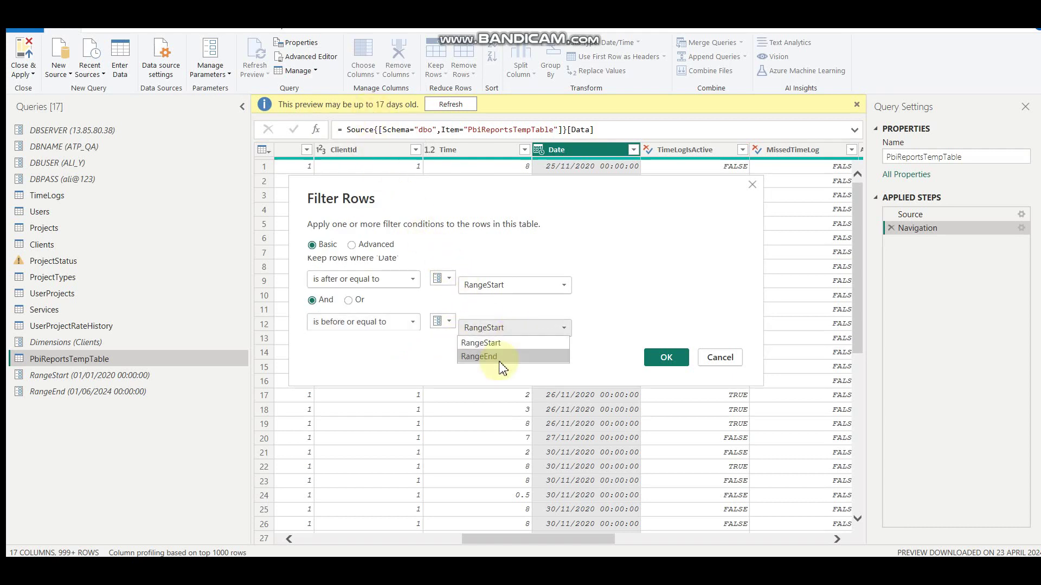
{"action": "left_click", "coordinate": [499, 357]}
{"action": "left_click", "coordinate": [667, 357]}
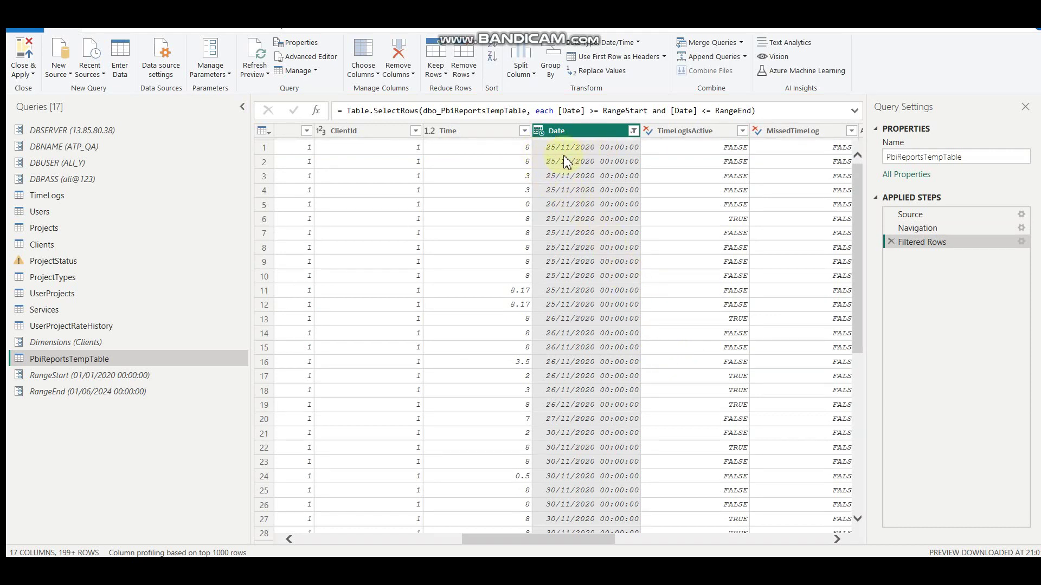
Close Power Query and apply the pending changes to load the filtered table.
{"action": "left_click", "coordinate": [24, 71]}
{"action": "left_click", "coordinate": [34, 89]}
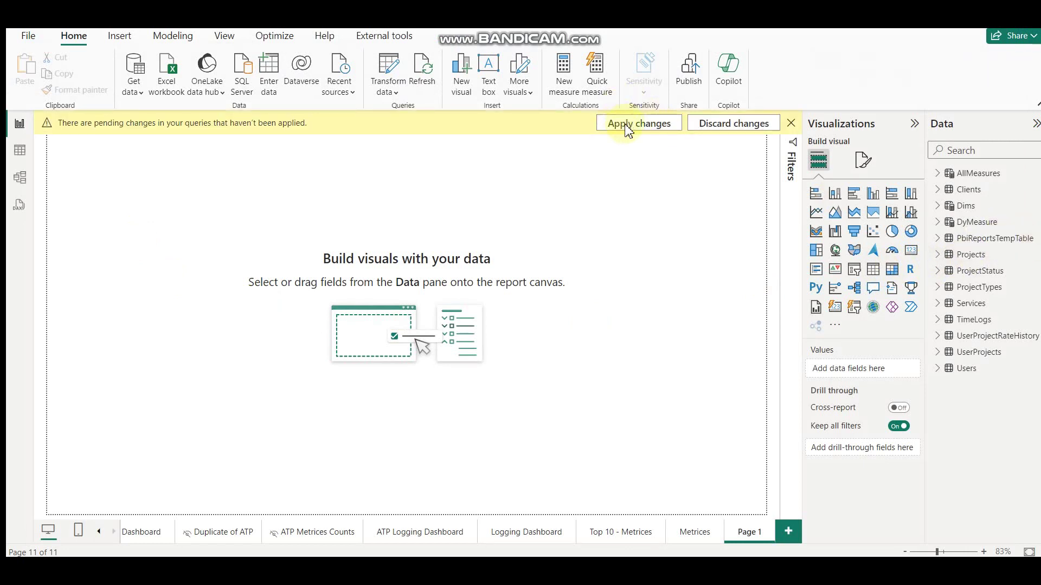
{"action": "left_click", "coordinate": [627, 129]}
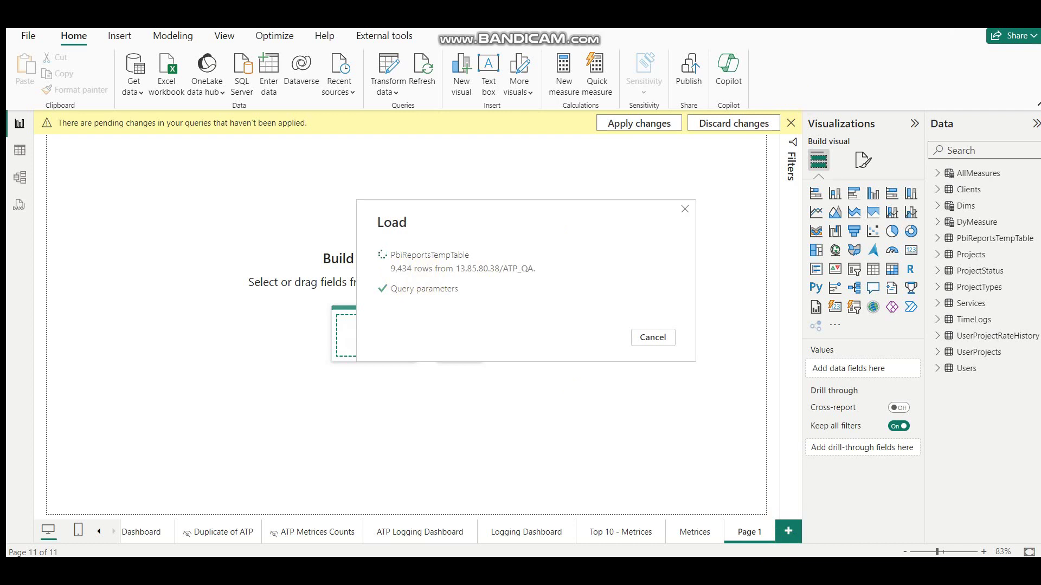
{"action": "key", "text": "alt+Tab"}
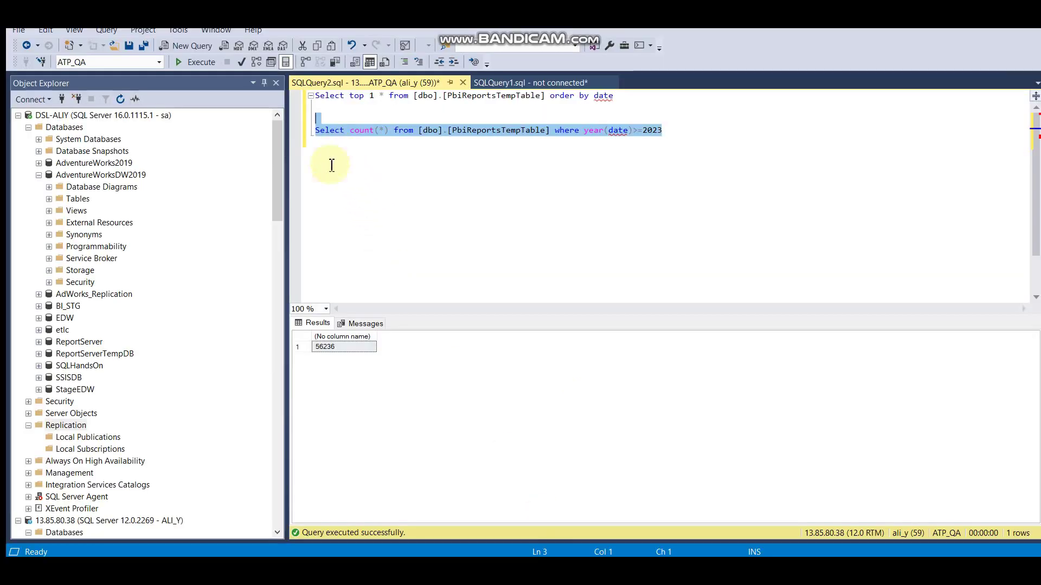
Verify the 56236 row count for 2023 onward in SSMS, then return to Power BI.
{"action": "left_click_drag", "start_coordinate": [673, 130], "coordinate": [590, 130]}
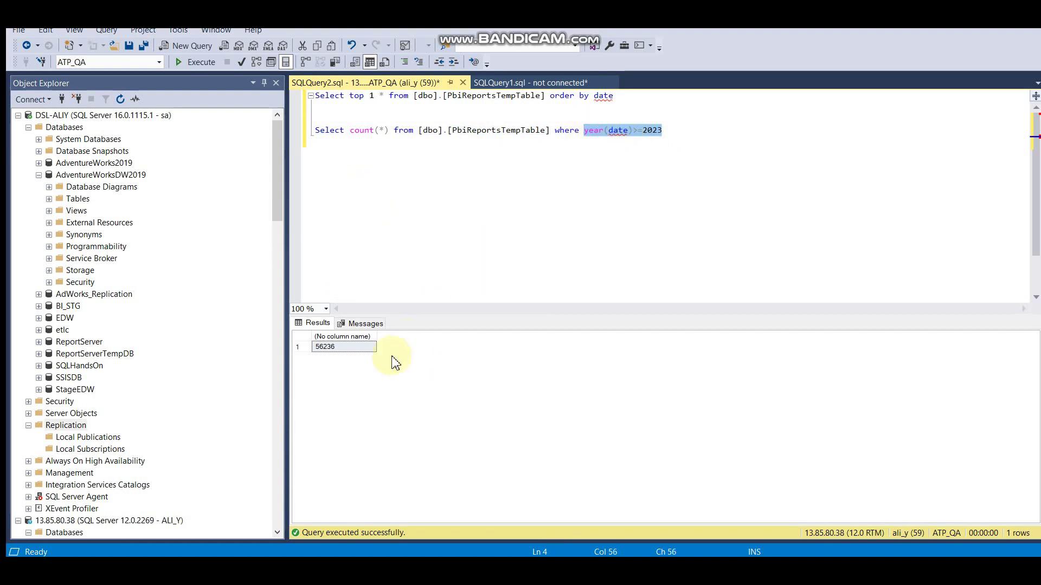
{"action": "left_click", "coordinate": [324, 353]}
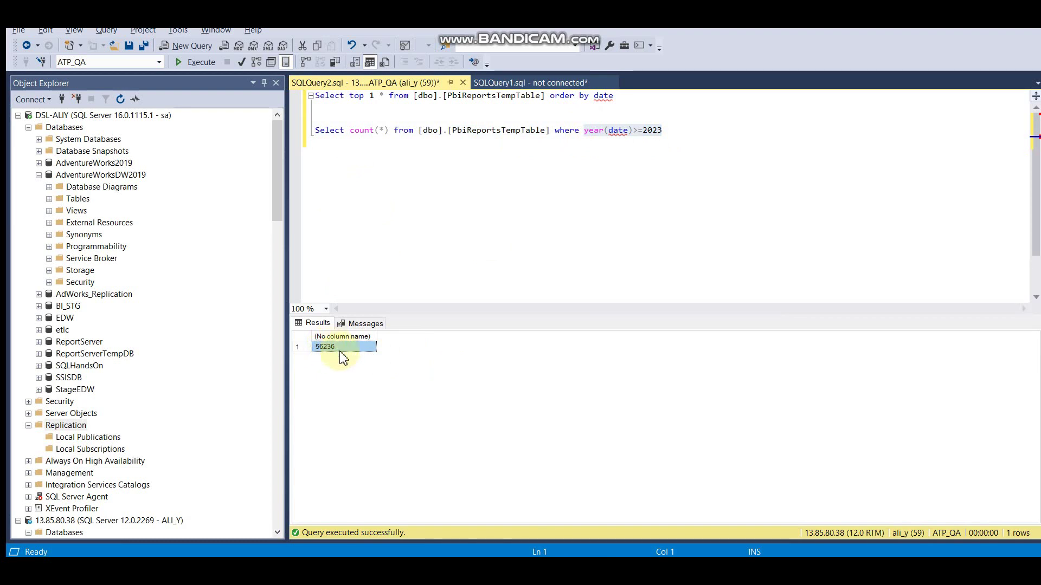
{"action": "left_click", "coordinate": [767, 569]}
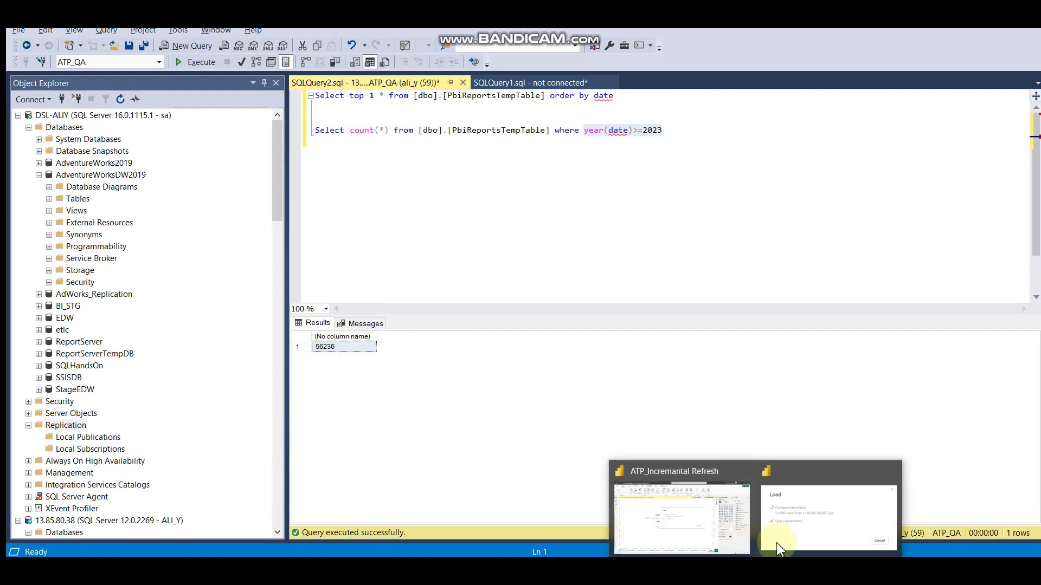
{"action": "left_click", "coordinate": [777, 548]}
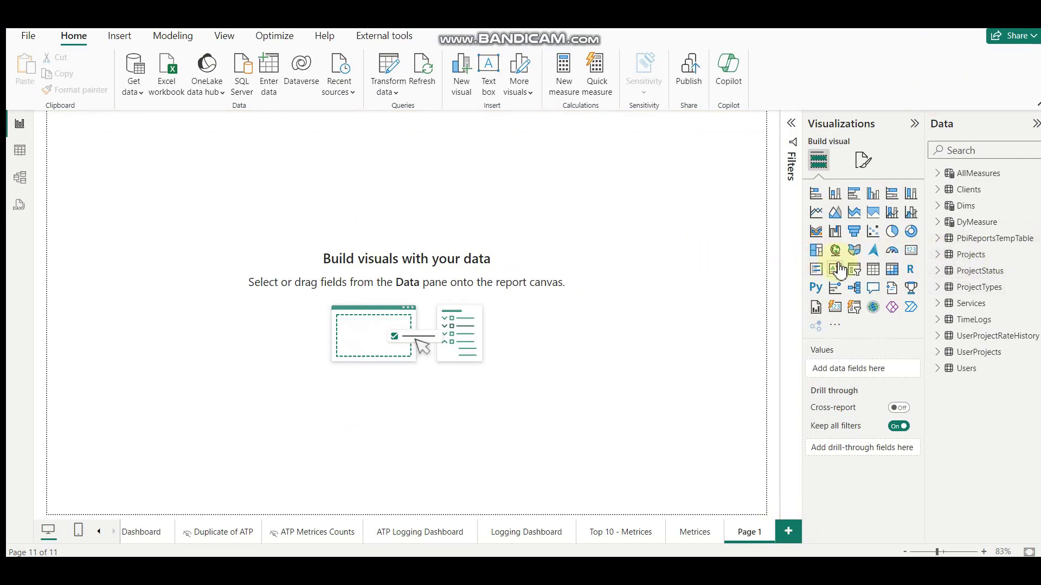
Add a card visual showing Count of Alias from PbiReportsTempTable.
{"action": "left_click", "coordinate": [913, 255]}
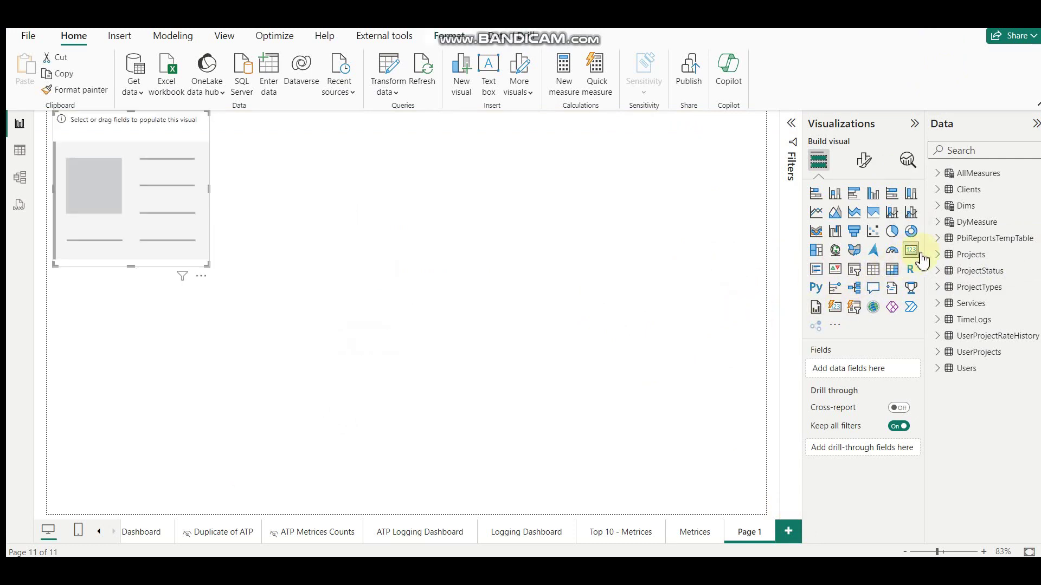
{"action": "left_click", "coordinate": [942, 241]}
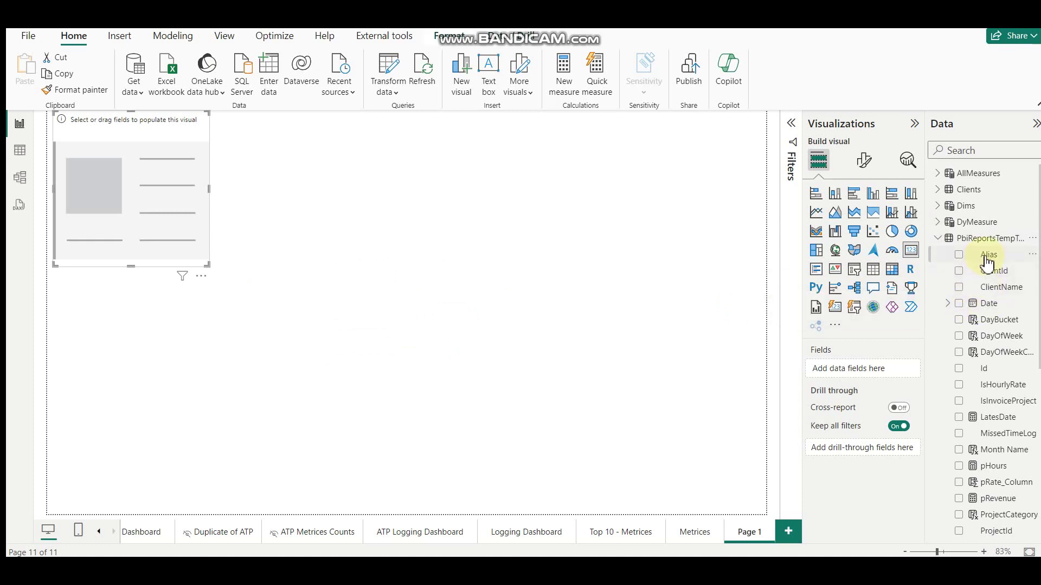
{"action": "left_click", "coordinate": [959, 255]}
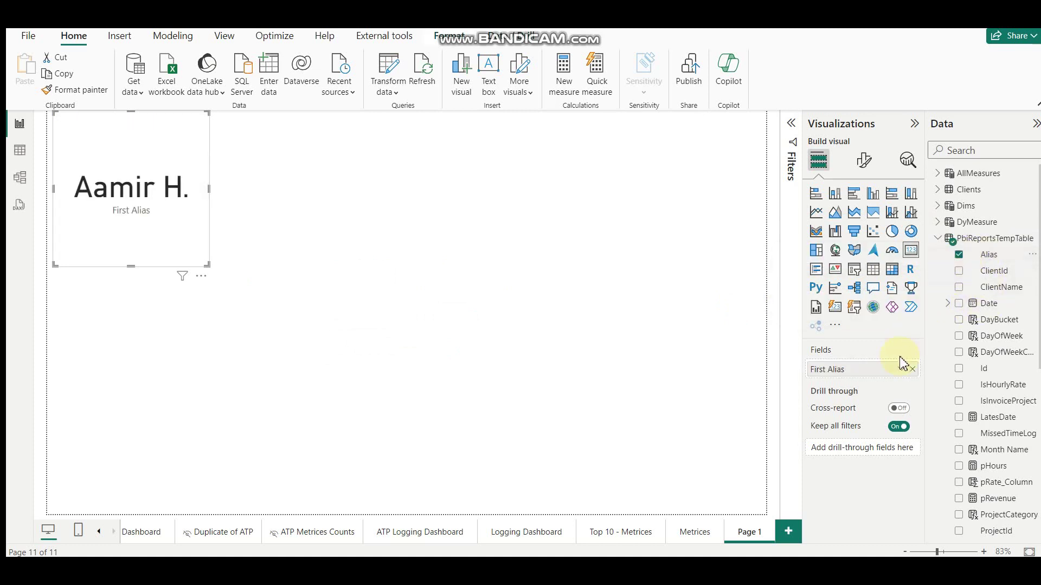
{"action": "left_click", "coordinate": [902, 370]}
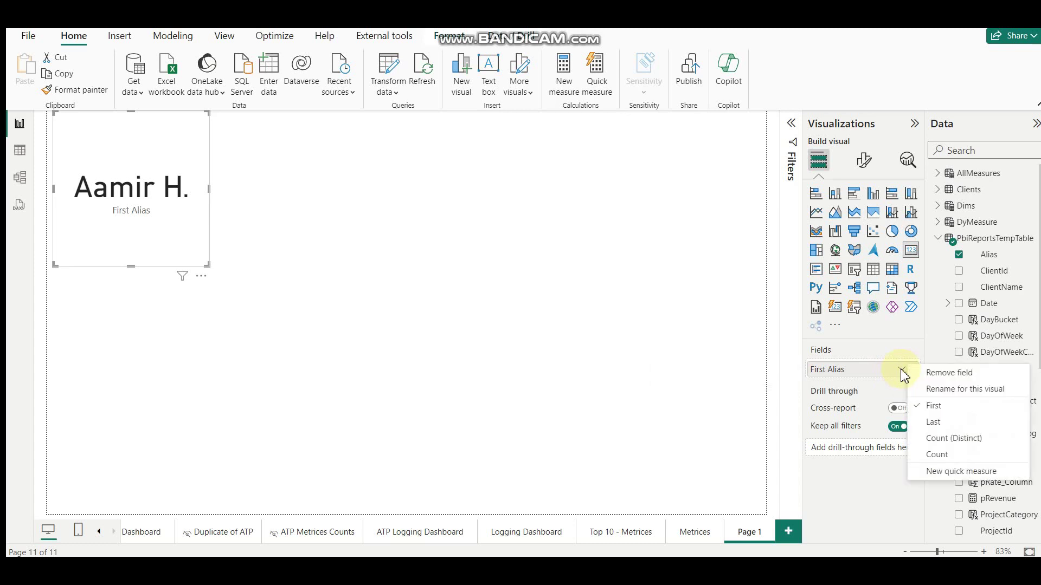
{"action": "left_click", "coordinate": [930, 456]}
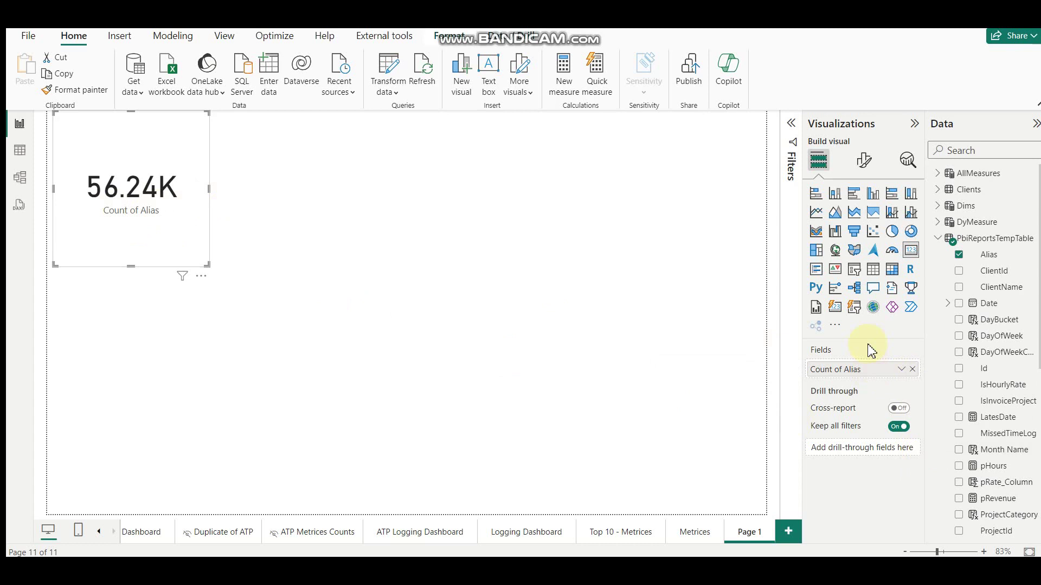
Format the card's callout value to show the full 56236 count without display units.
{"action": "left_click", "coordinate": [864, 158]}
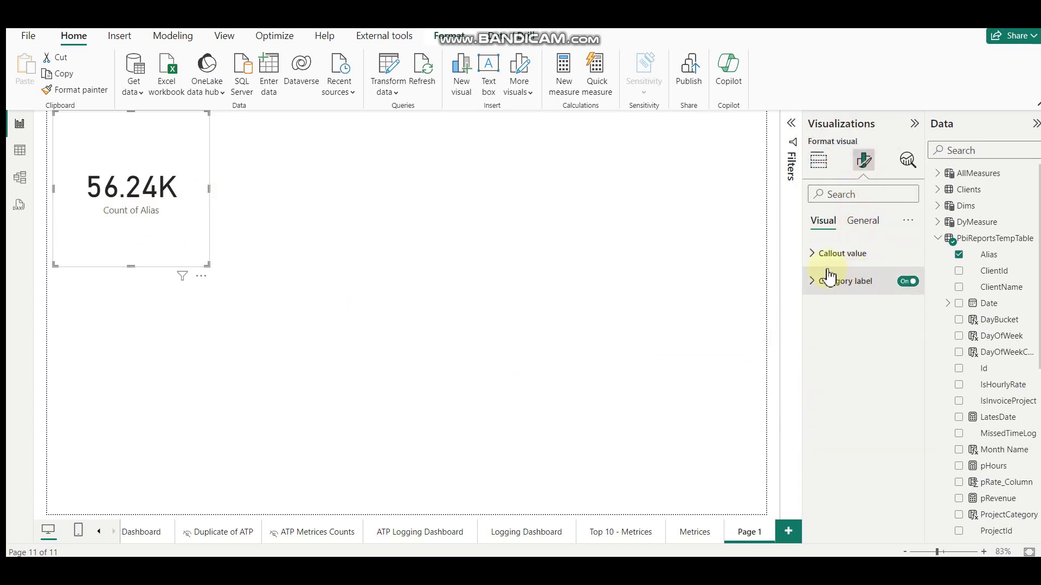
{"action": "left_click", "coordinate": [812, 282]}
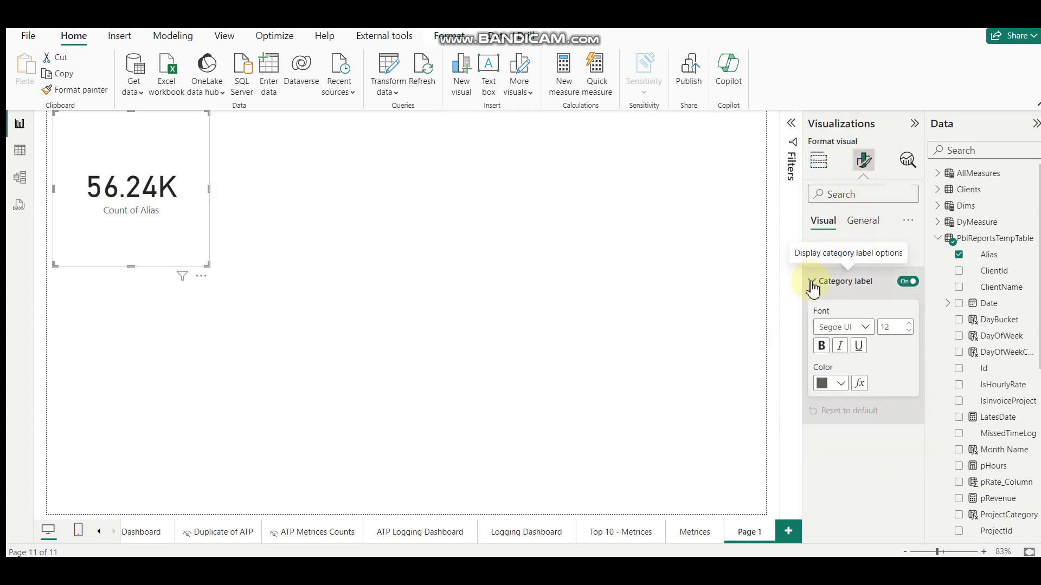
{"action": "left_click", "coordinate": [813, 254]}
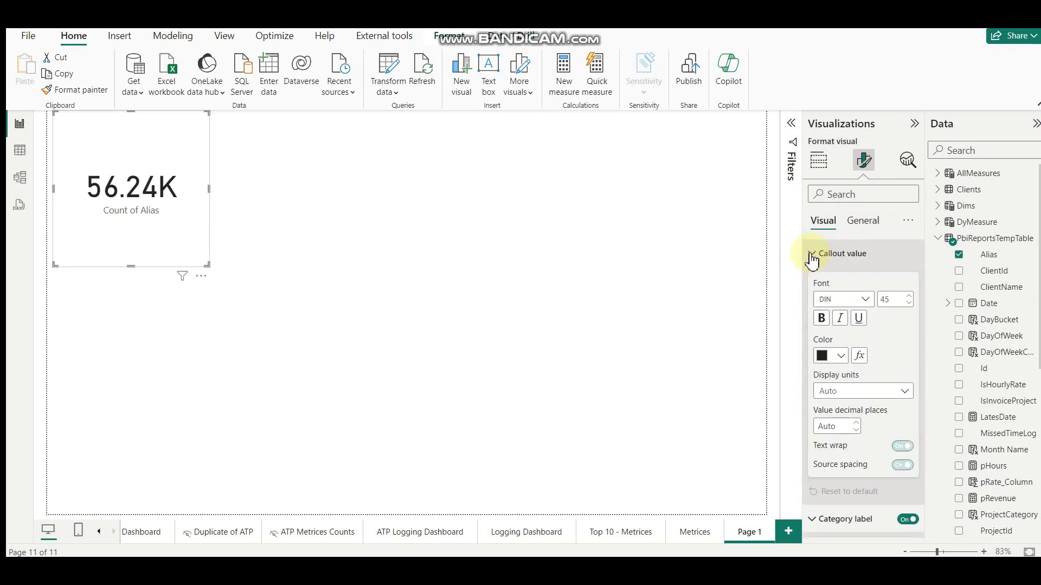
{"action": "left_click", "coordinate": [829, 391]}
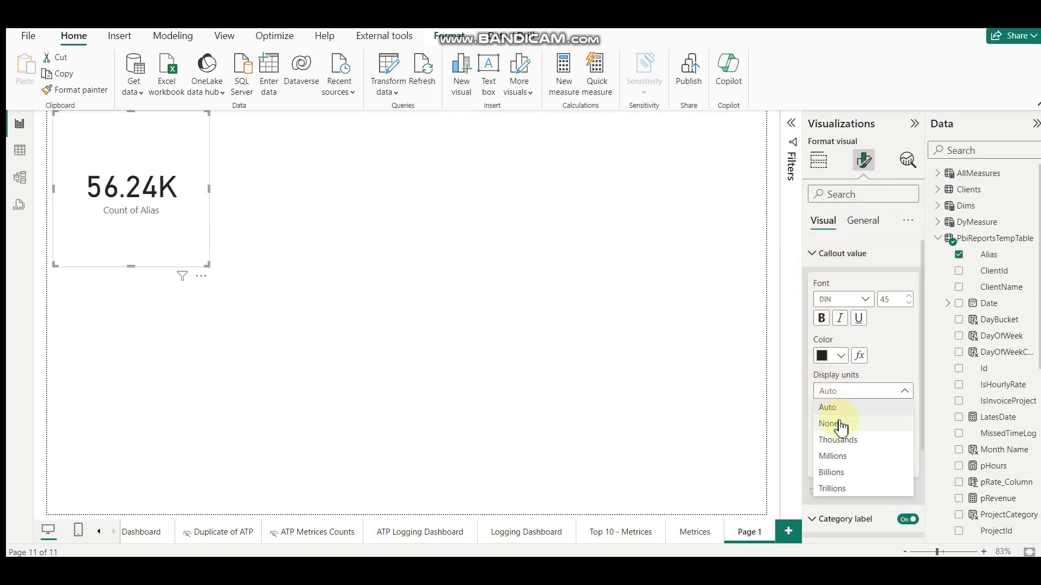
{"action": "left_click", "coordinate": [840, 456]}
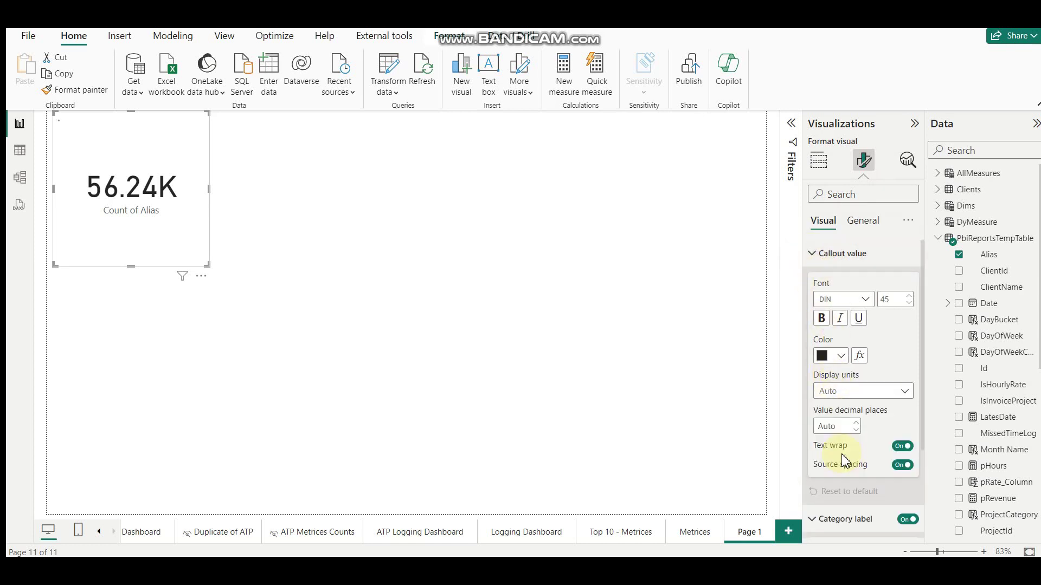
{"action": "key", "text": "ctrl+z"}
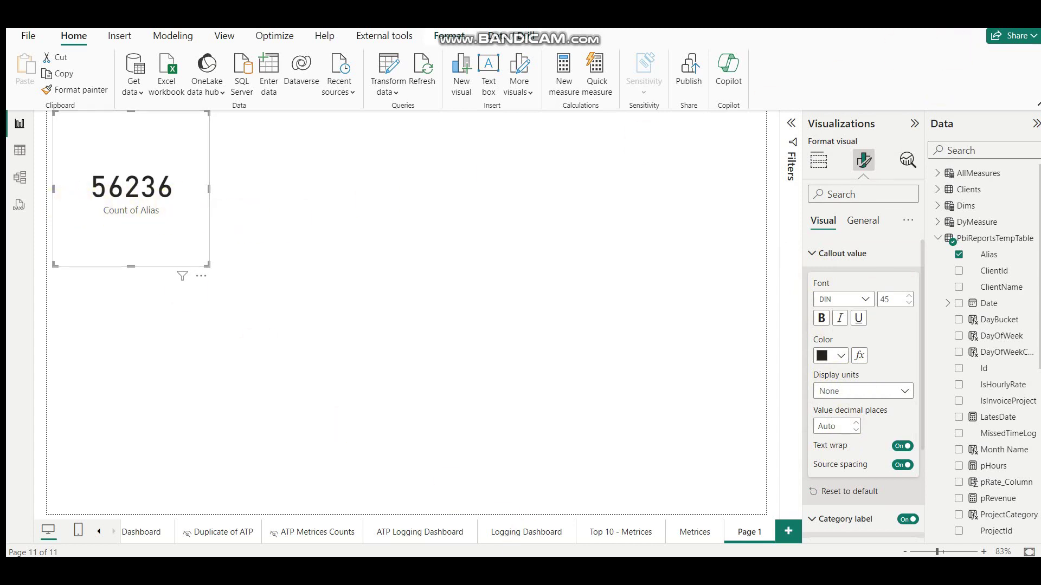
{"action": "key", "text": "alt+Tab"}
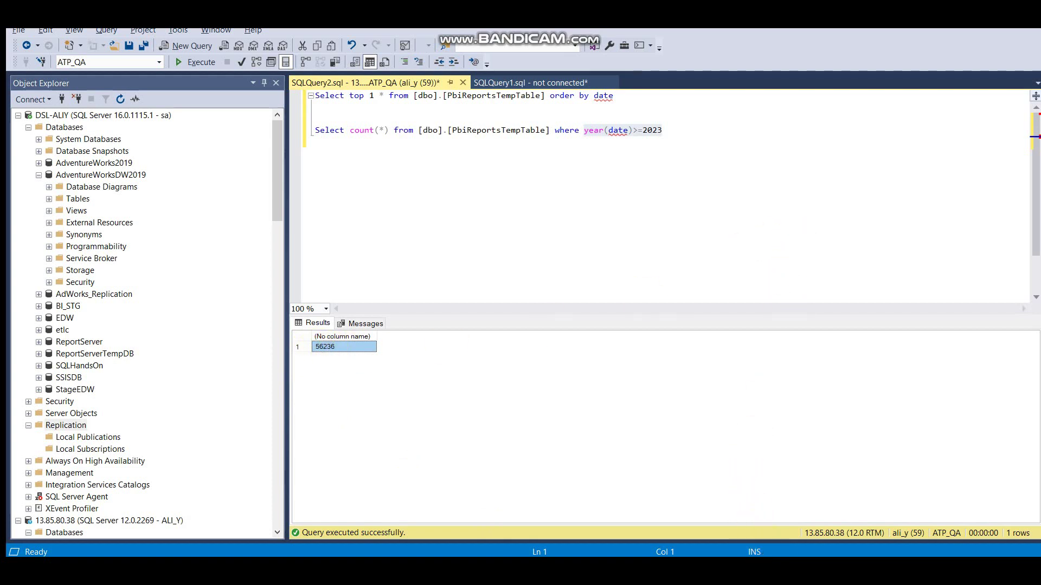
{"action": "key", "text": "alt+Tab"}
{"action": "left_click", "coordinate": [694, 320]}
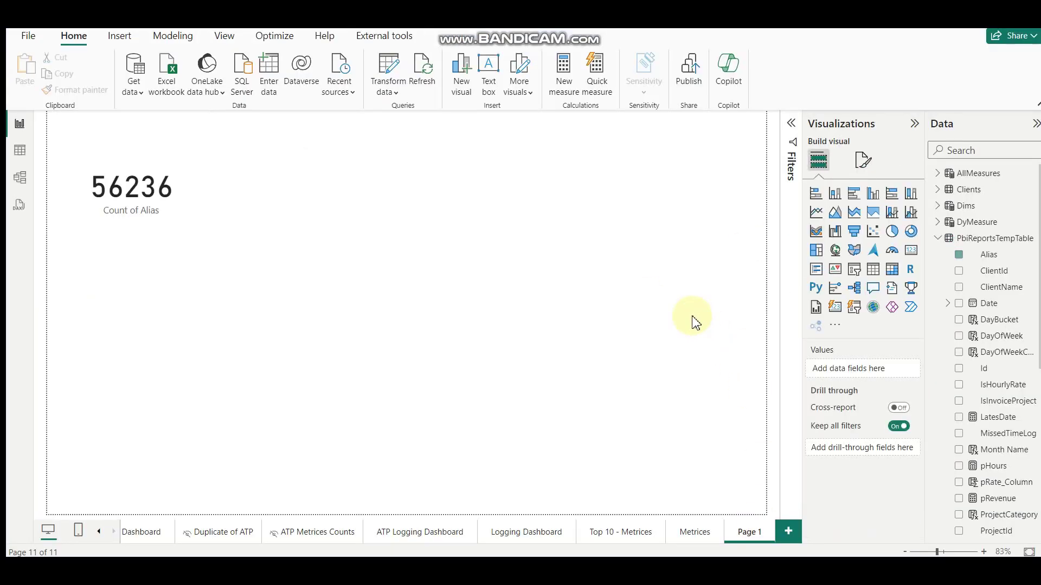
{"action": "right_click", "coordinate": [756, 539]}
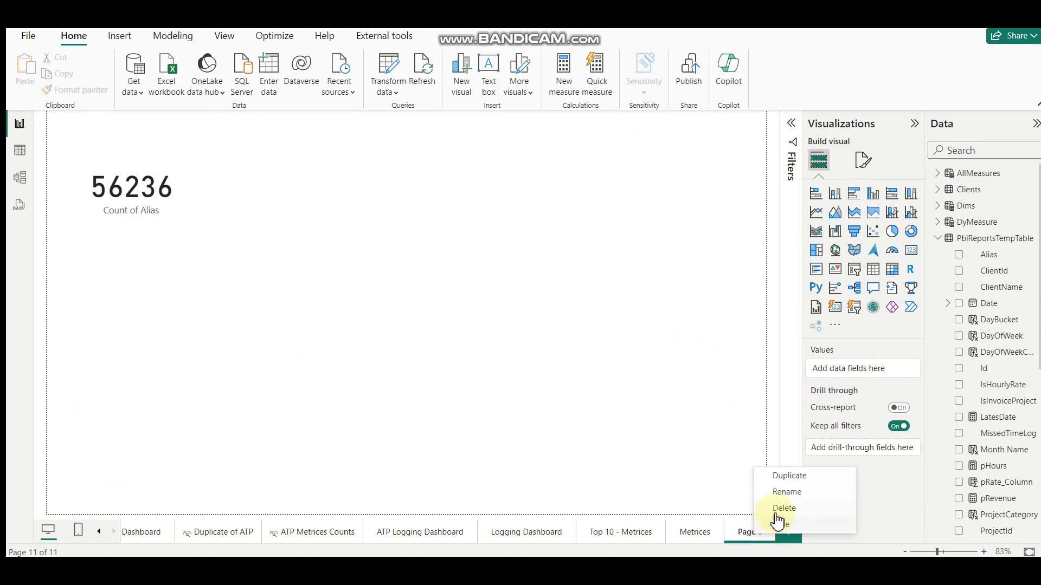
{"action": "left_click", "coordinate": [687, 446]}
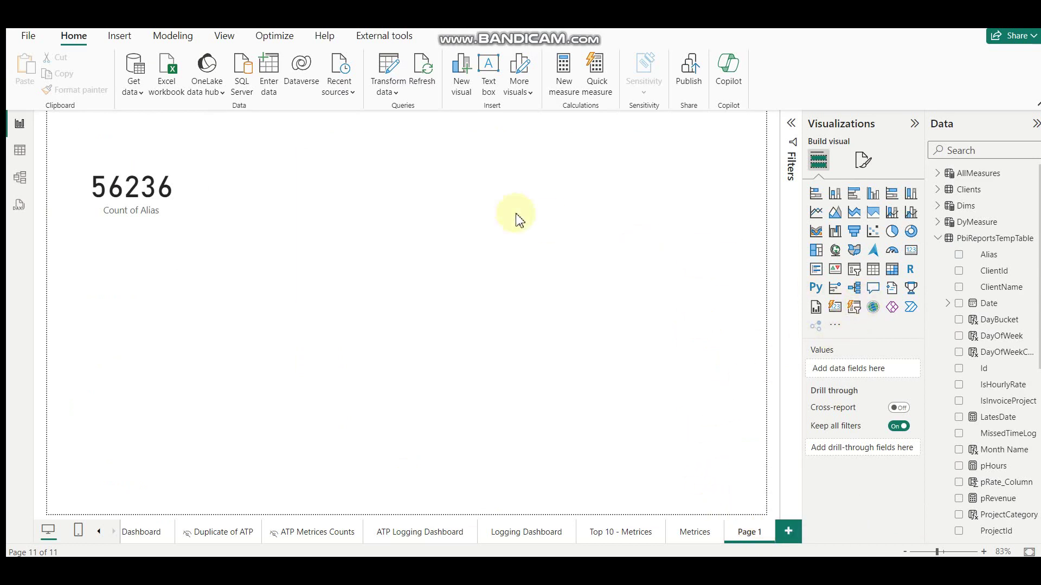
Place a new empty card beside the Count of Alias card.
{"action": "left_click", "coordinate": [174, 215]}
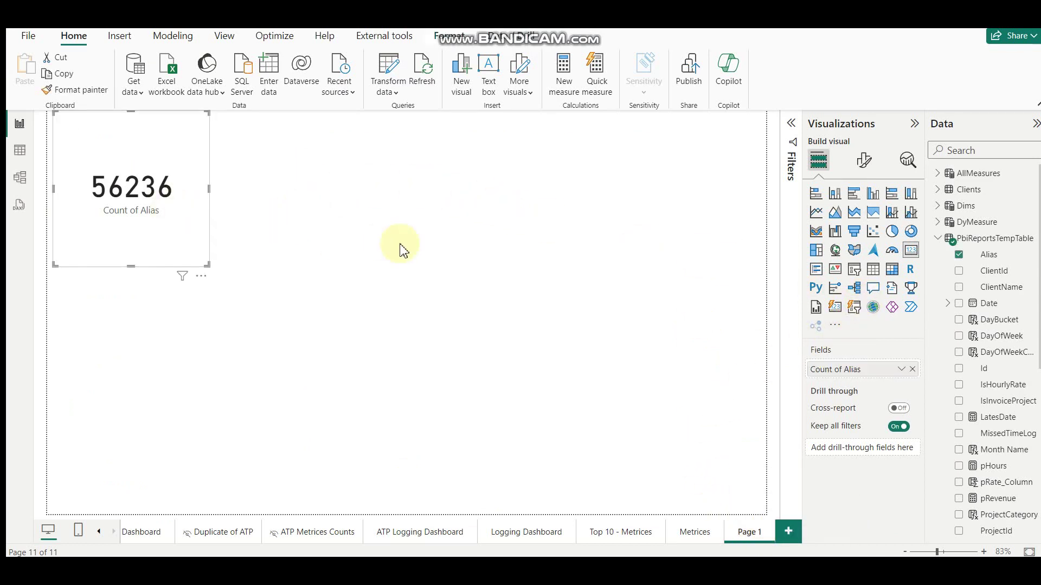
{"action": "key", "text": "Escape"}
{"action": "left_click_drag", "start_coordinate": [785, 260], "coordinate": [197, 274]}
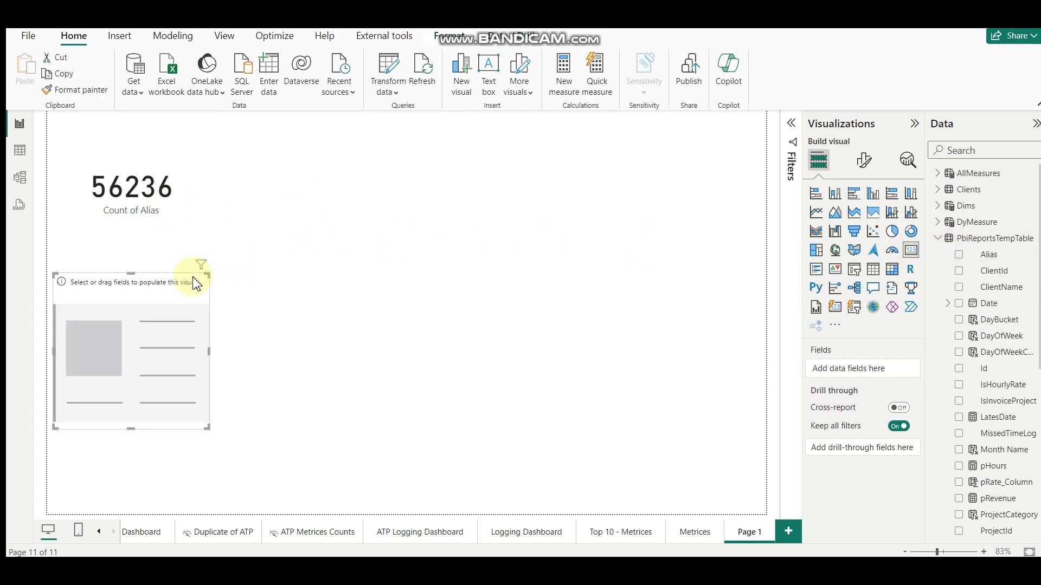
{"action": "left_click_drag", "start_coordinate": [162, 325], "coordinate": [354, 188]}
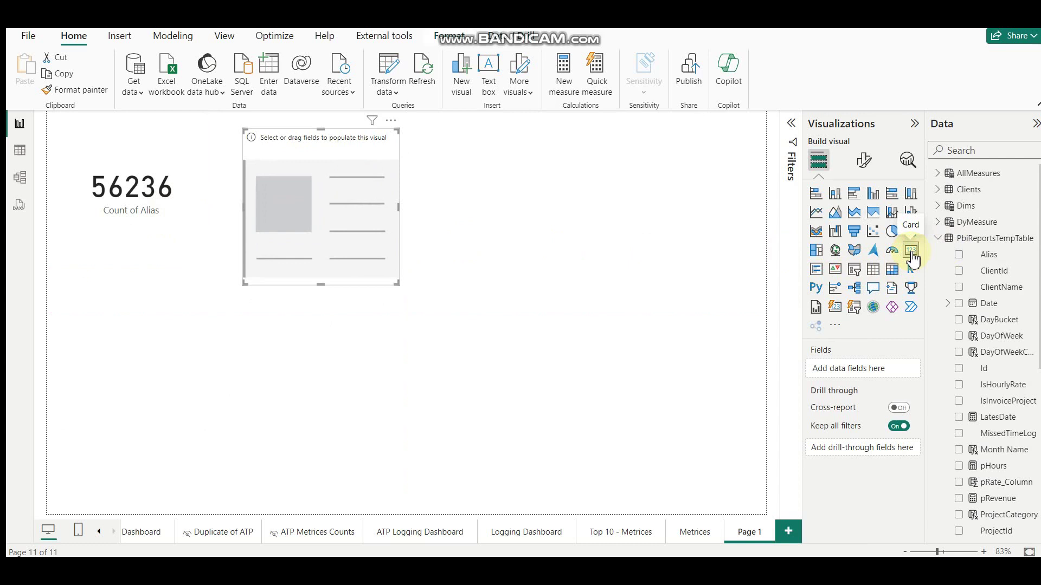
Put the Date field on the new card, set it to Latest, and shorten the card.
{"action": "left_click", "coordinate": [950, 307]}
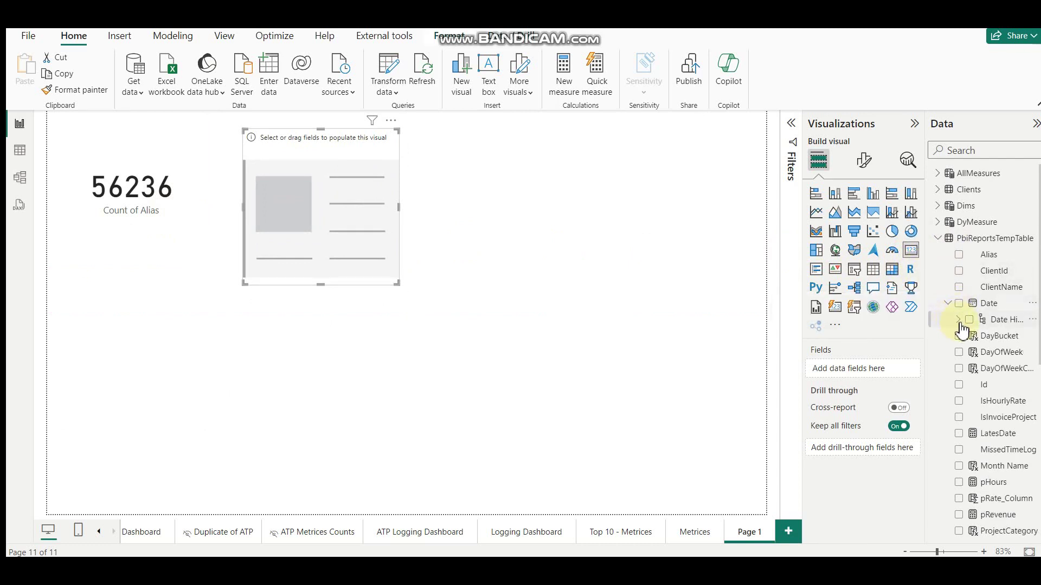
{"action": "left_click", "coordinate": [958, 320]}
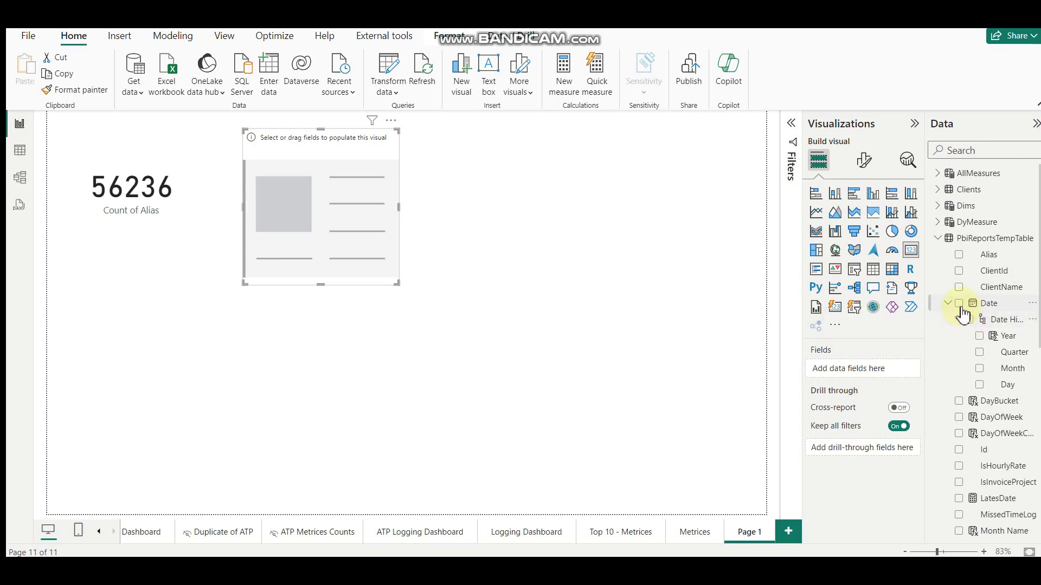
{"action": "left_click", "coordinate": [958, 304]}
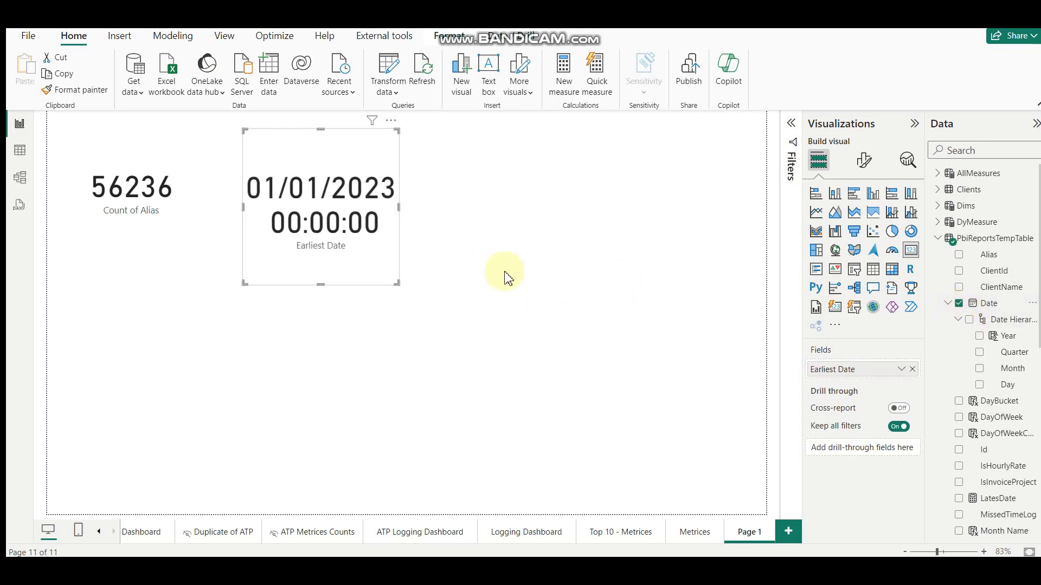
{"action": "left_click", "coordinate": [901, 370]}
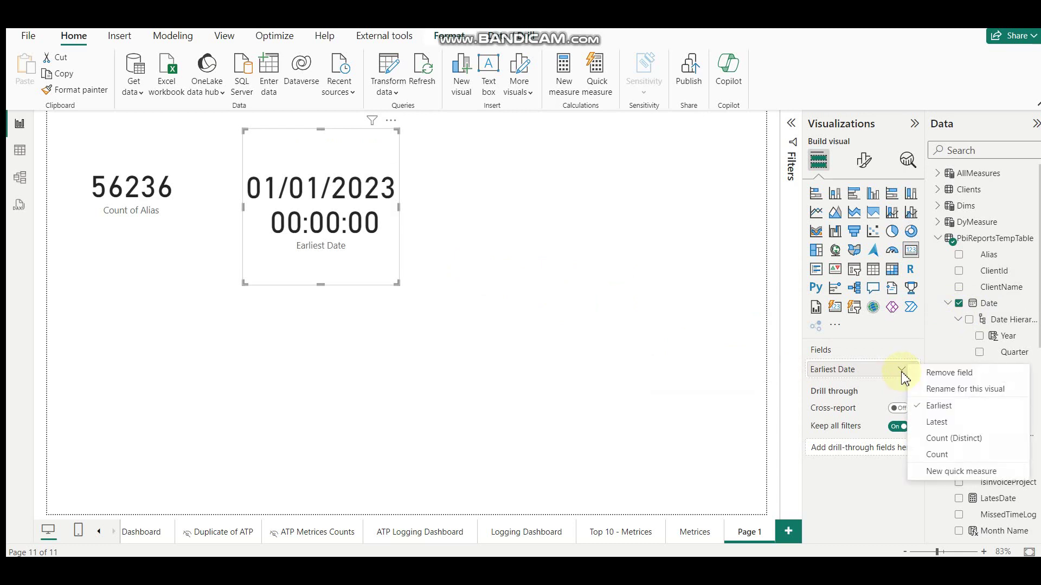
{"action": "left_click", "coordinate": [938, 423]}
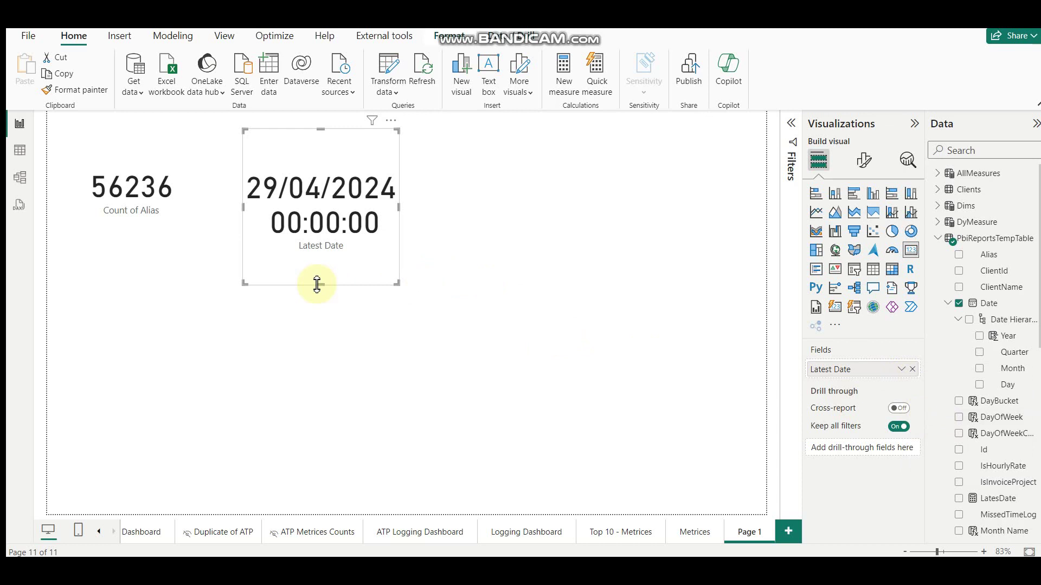
{"action": "left_click_drag", "start_coordinate": [319, 284], "coordinate": [326, 258]}
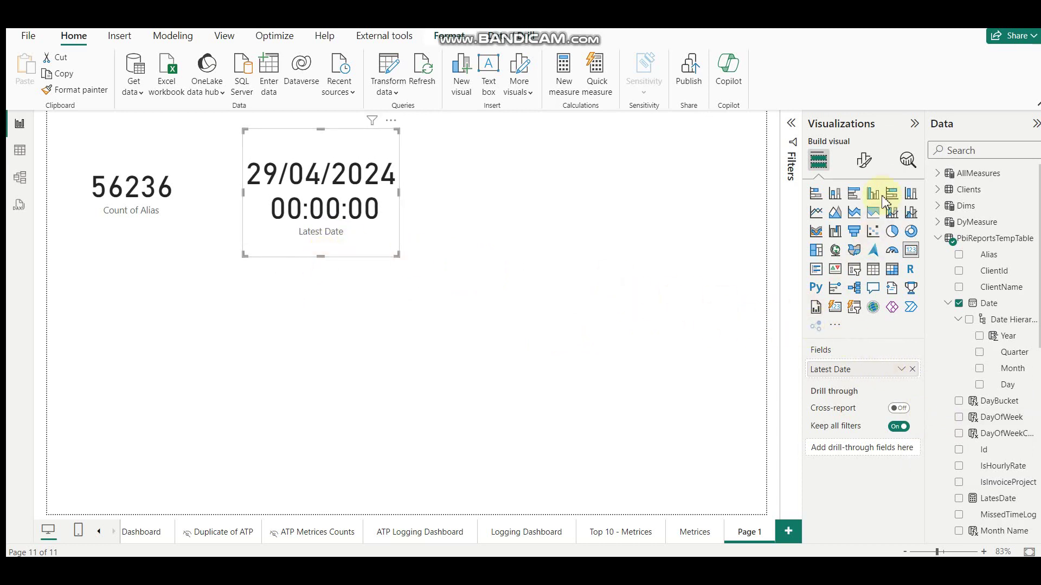
{"action": "left_click", "coordinate": [864, 162]}
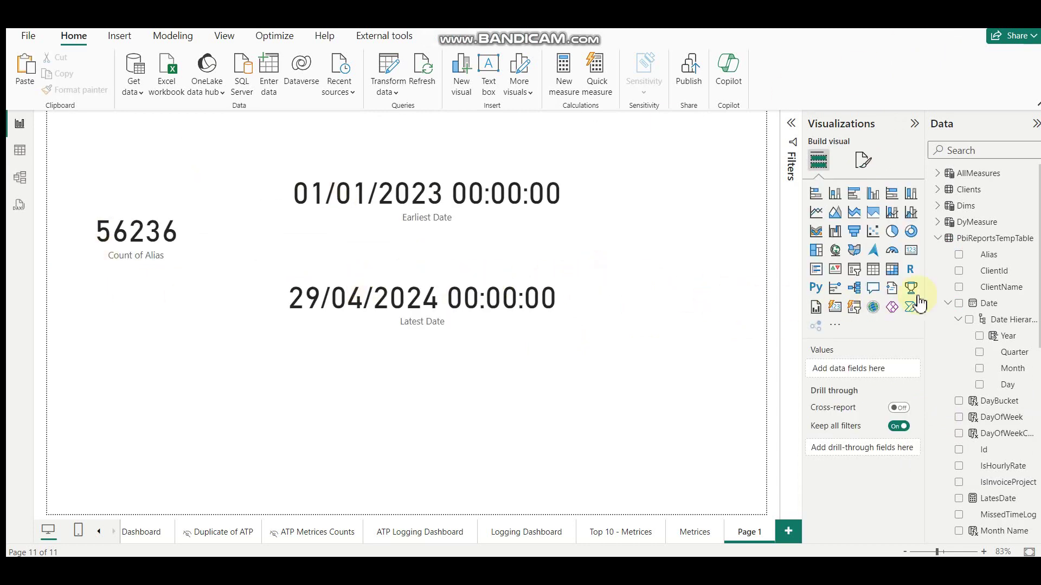
Turn on incremental refresh for PbiReportsTempTable with a 10-year archive period.
{"action": "left_click", "coordinate": [938, 239]}
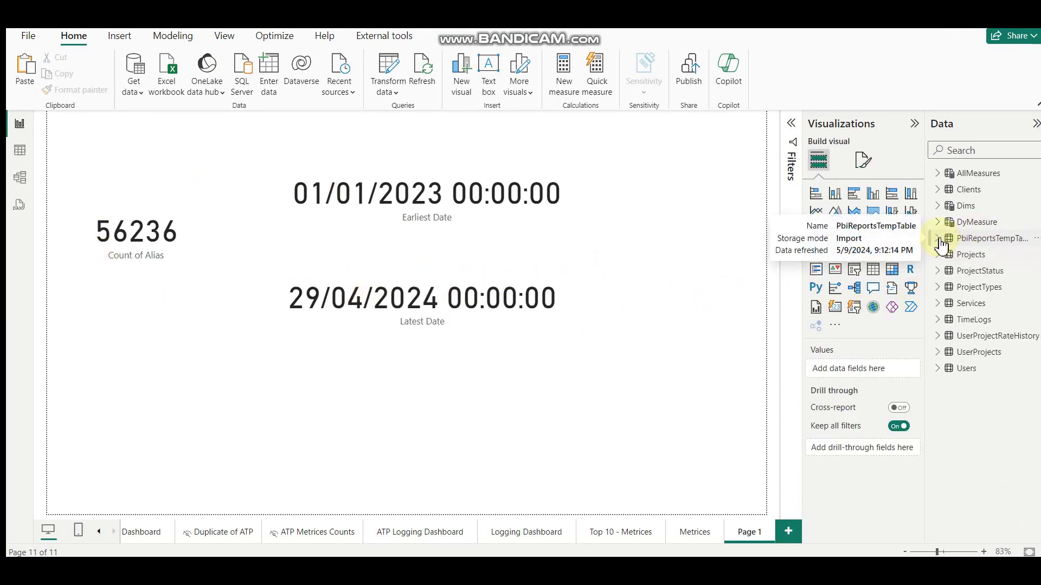
{"action": "left_click", "coordinate": [1035, 238]}
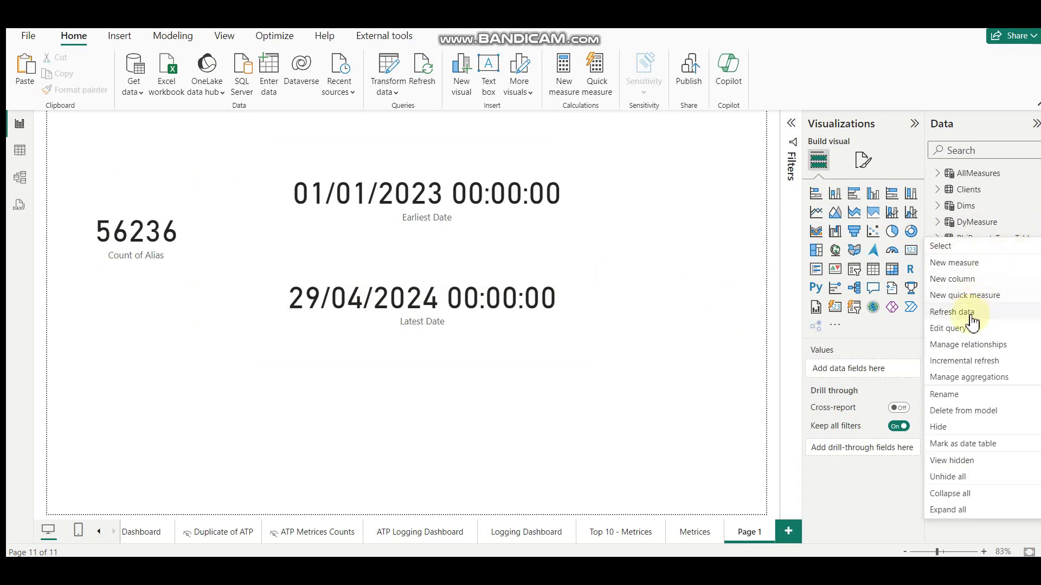
{"action": "left_click", "coordinate": [956, 364]}
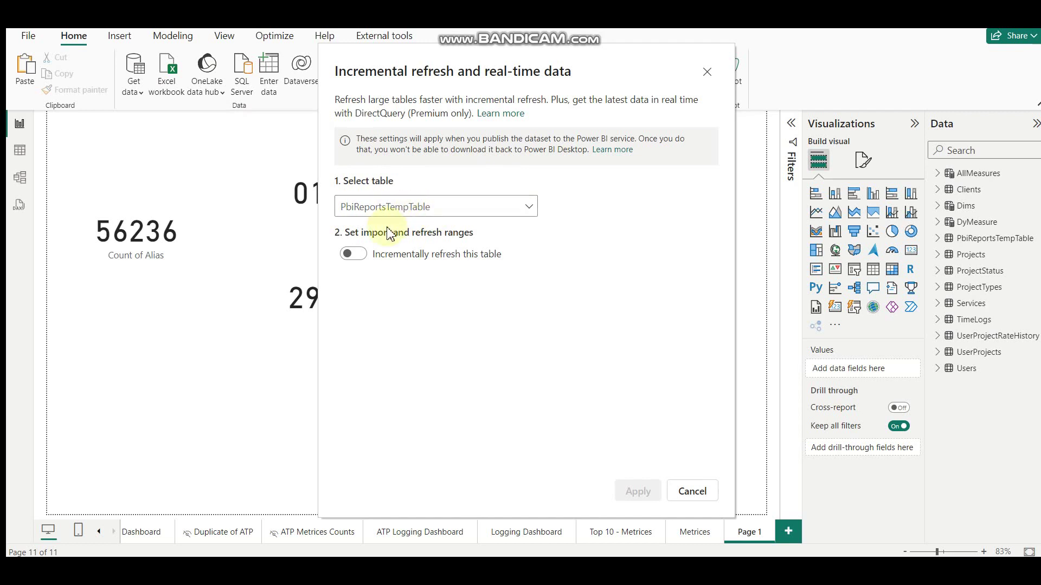
{"action": "left_click", "coordinate": [358, 262]}
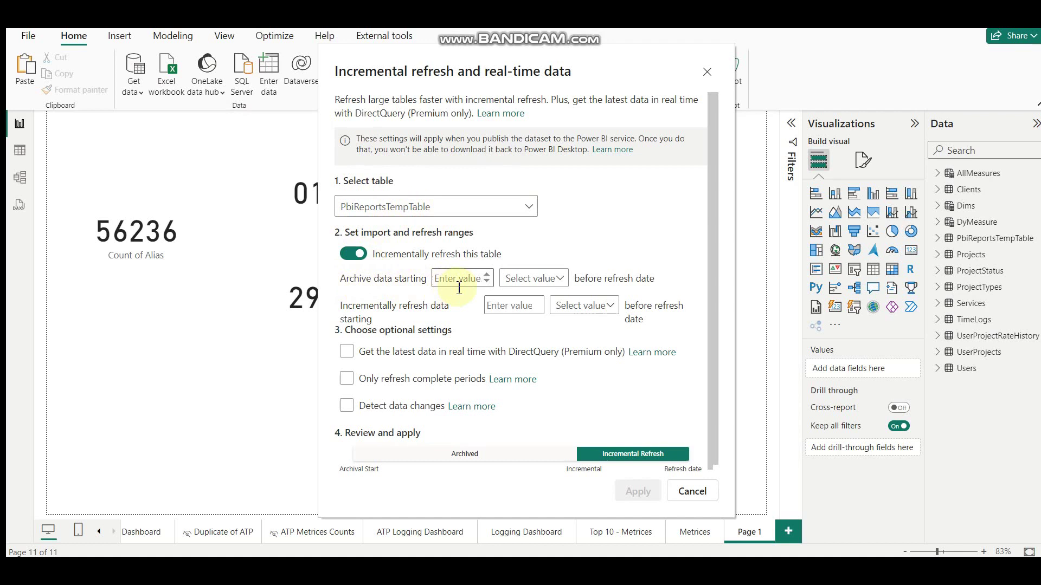
{"action": "left_click", "coordinate": [536, 279]}
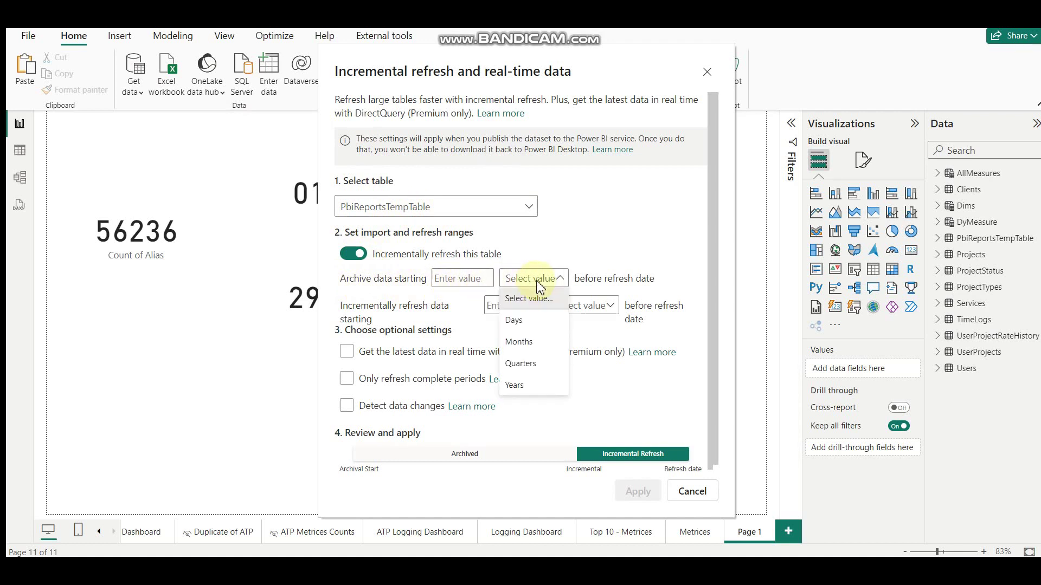
{"action": "left_click", "coordinate": [520, 385]}
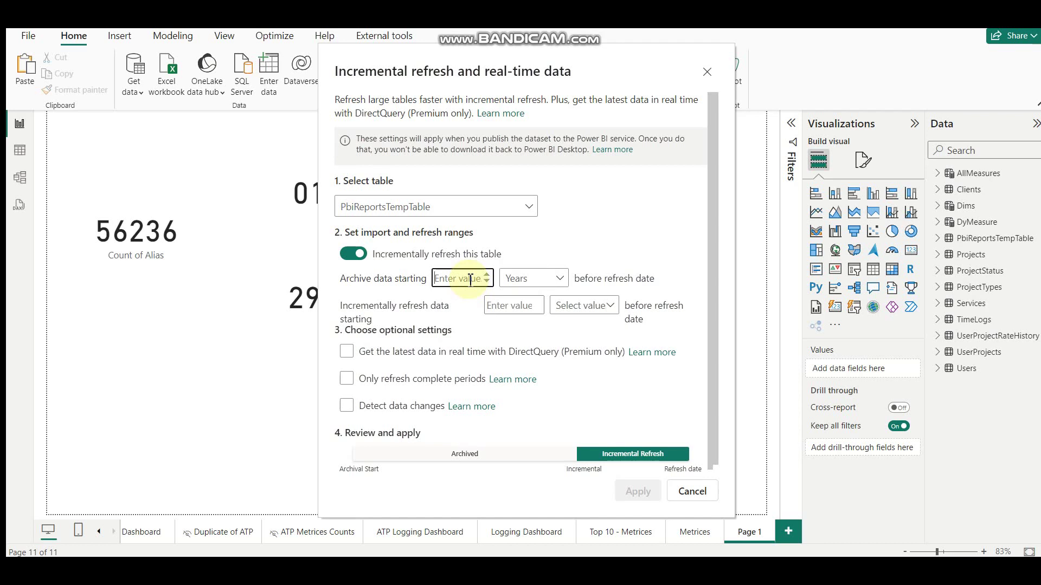
{"action": "type", "text": "10"}
{"action": "key", "text": "Tab"}
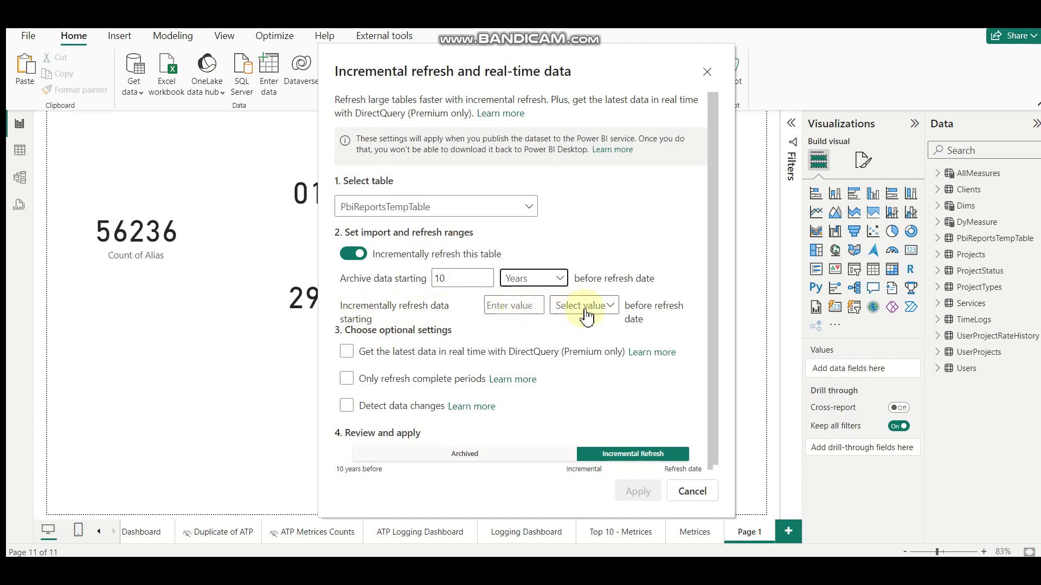
Set the incremental refresh period to the last 60 days.
{"action": "left_click", "coordinate": [585, 306]}
{"action": "left_click", "coordinate": [585, 346]}
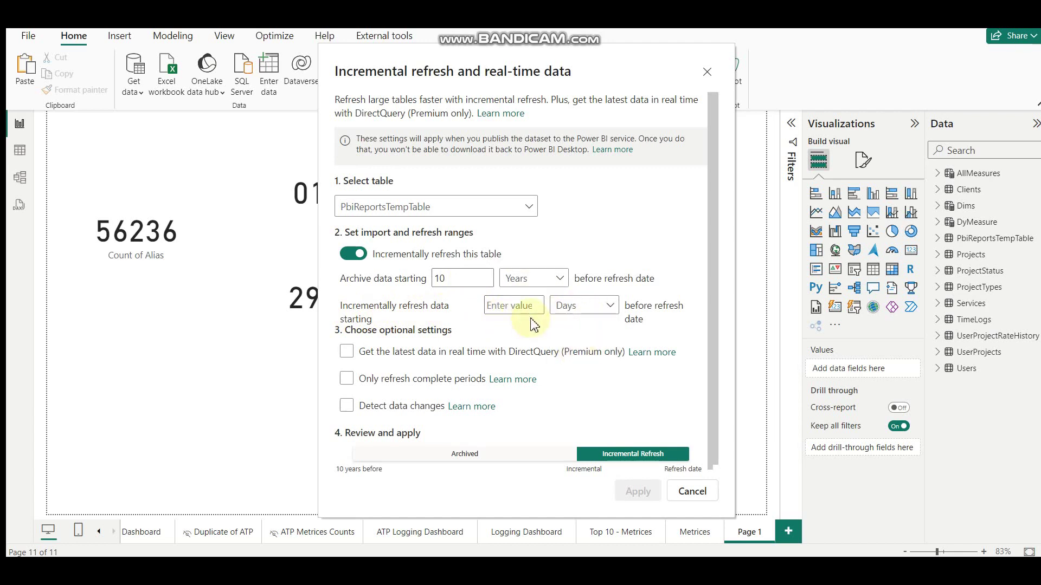
{"action": "left_click", "coordinate": [527, 309]}
{"action": "type", "text": "40"}
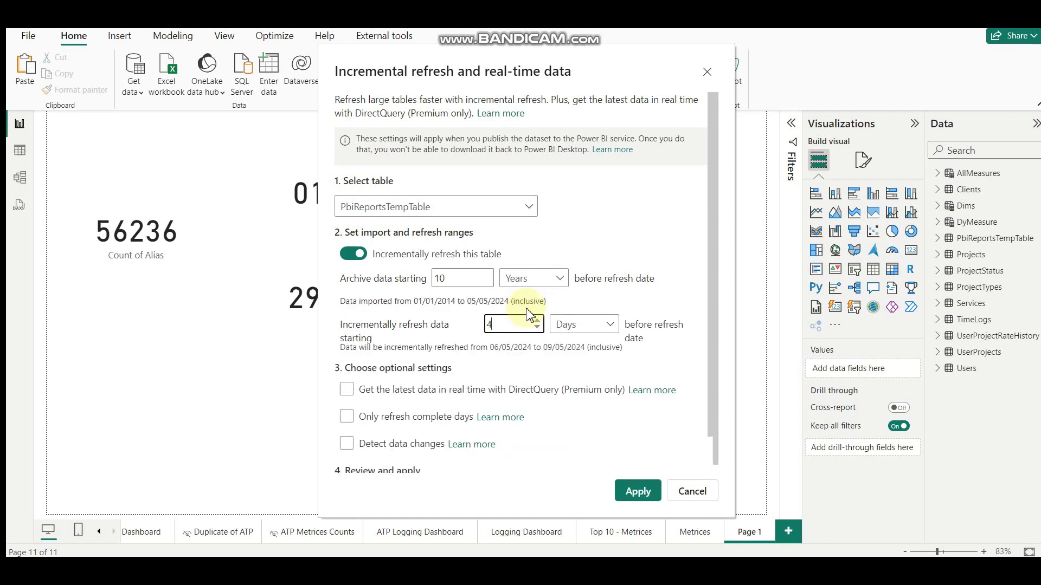
{"action": "key", "text": "BackSpace"}
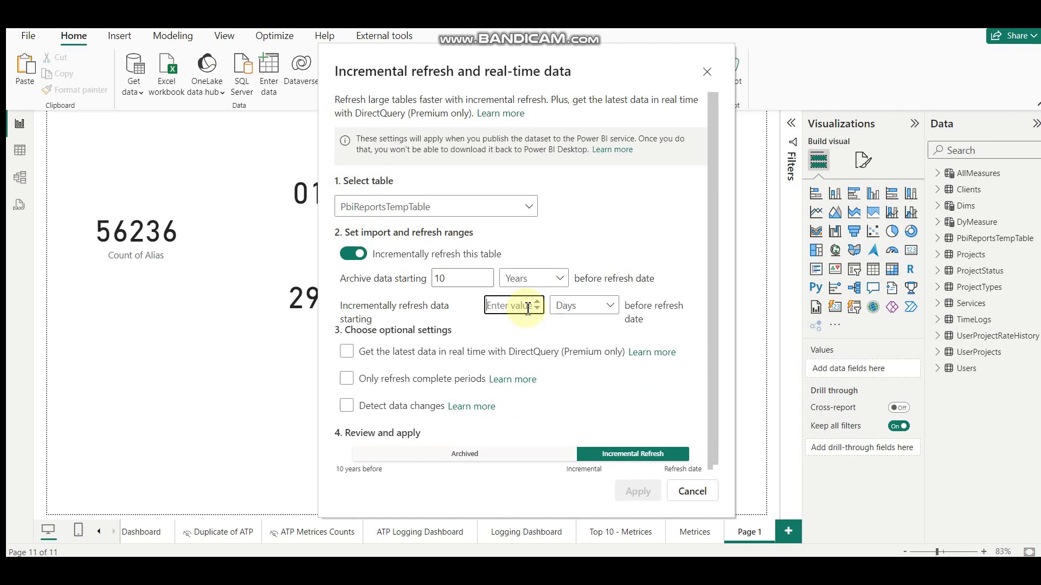
{"action": "type", "text": "60"}
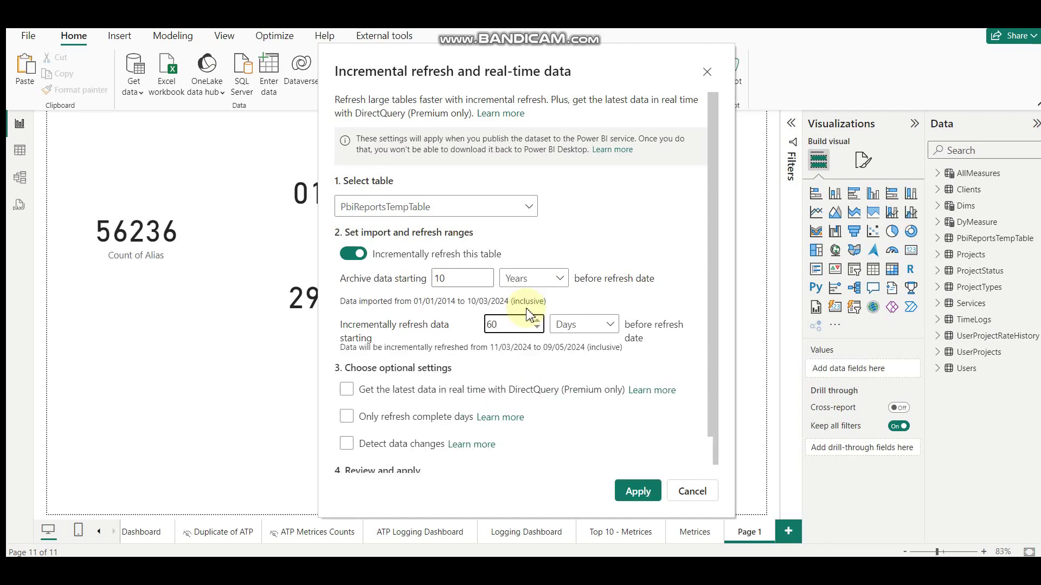
{"action": "key", "text": "Tab"}
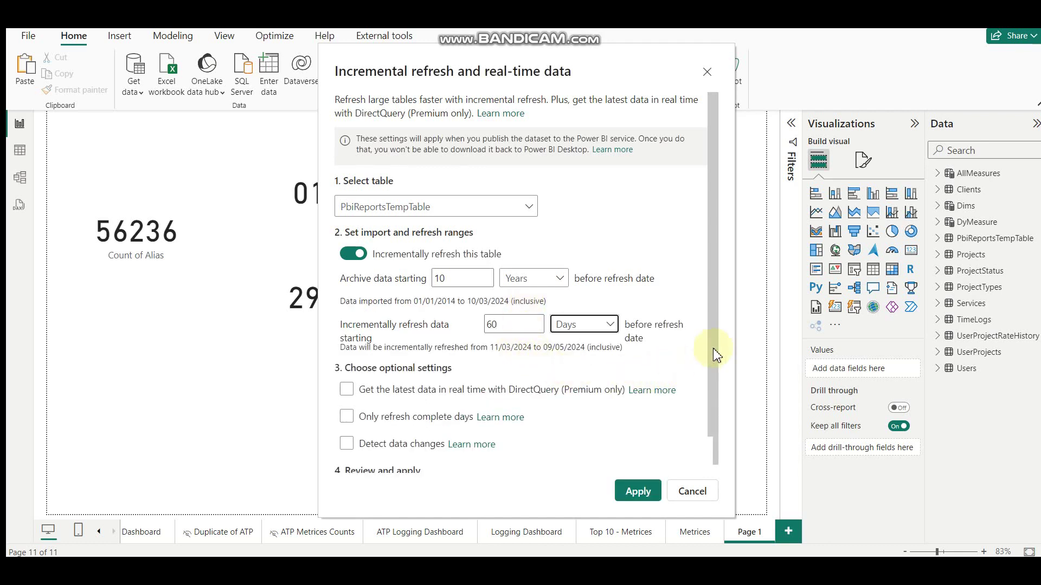
{"action": "left_click_drag", "start_coordinate": [714, 348], "coordinate": [713, 390]}
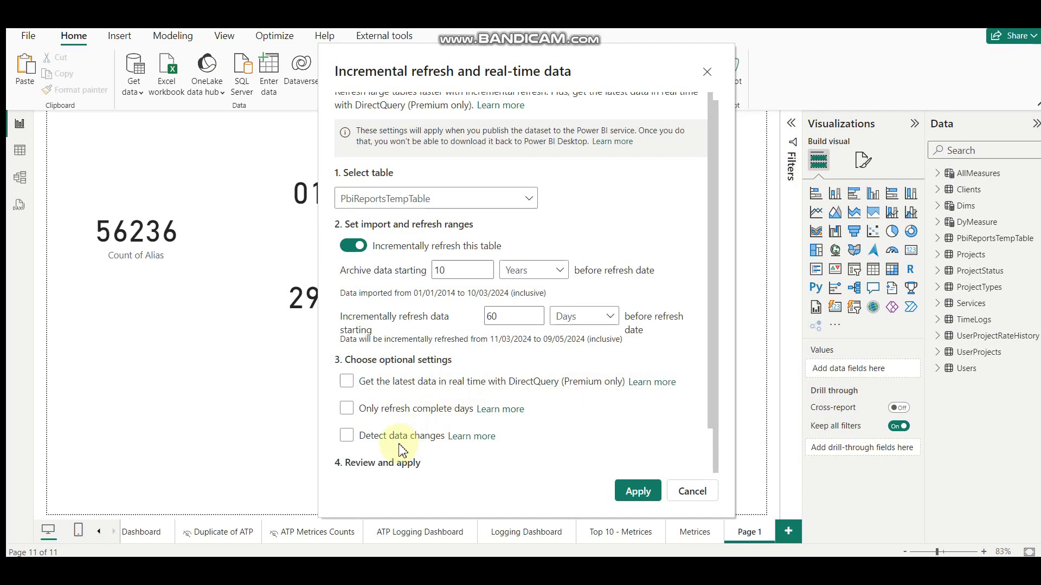
{"action": "scroll", "coordinate": [430, 450], "scroll_direction": "down", "scroll_amount": 2}
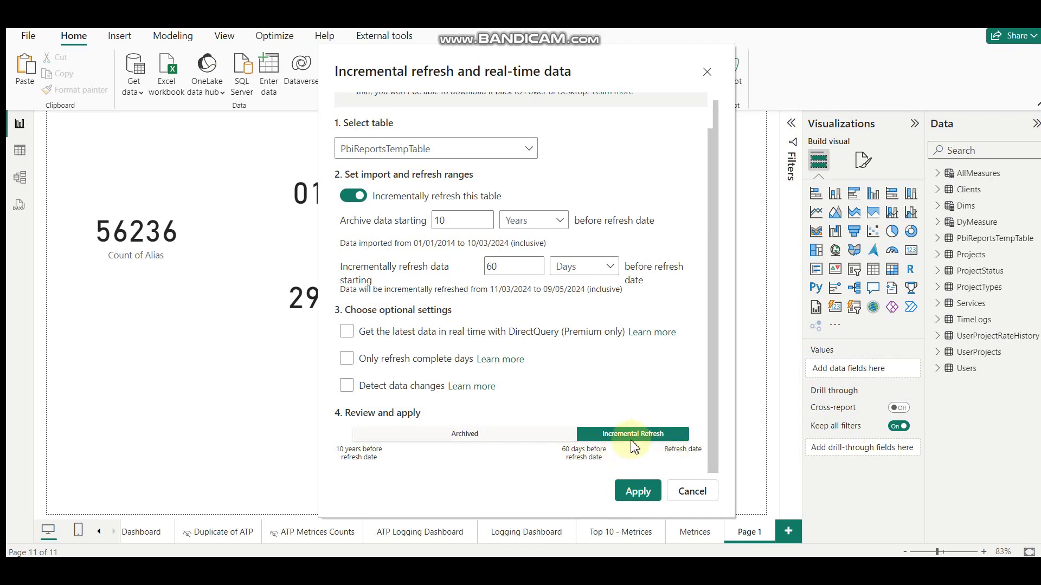
{"action": "scroll", "coordinate": [516, 395], "scroll_direction": "up", "scroll_amount": 1}
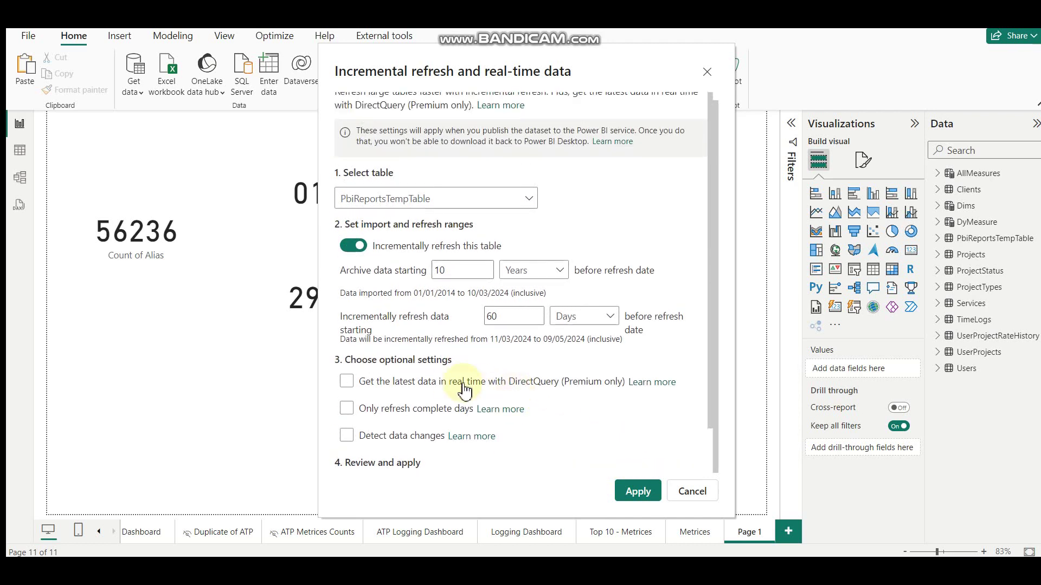
{"action": "scroll", "coordinate": [425, 384], "scroll_direction": "down", "scroll_amount": 1}
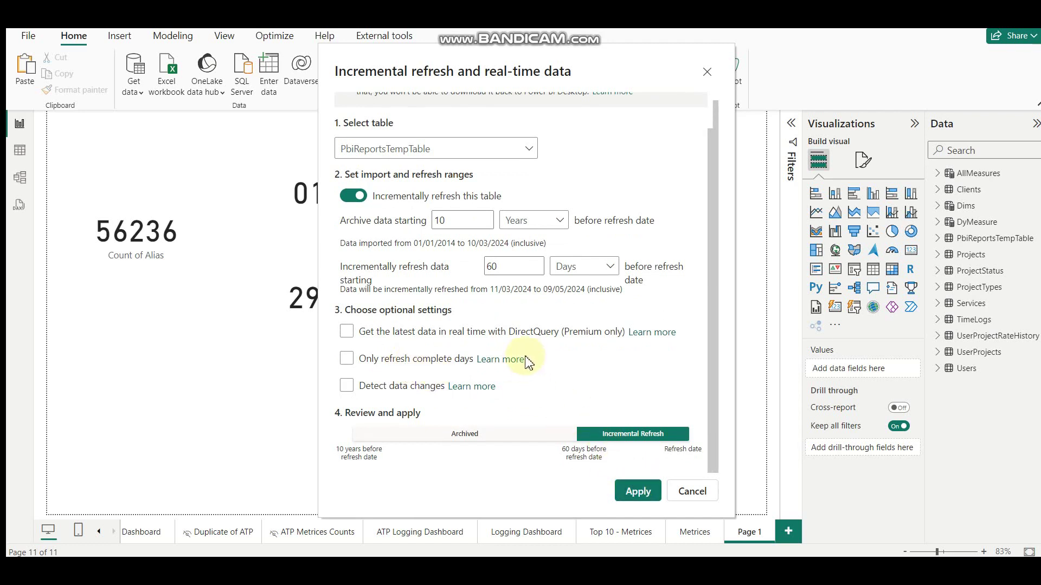
{"action": "scroll", "coordinate": [526, 362], "scroll_direction": "up", "scroll_amount": 1}
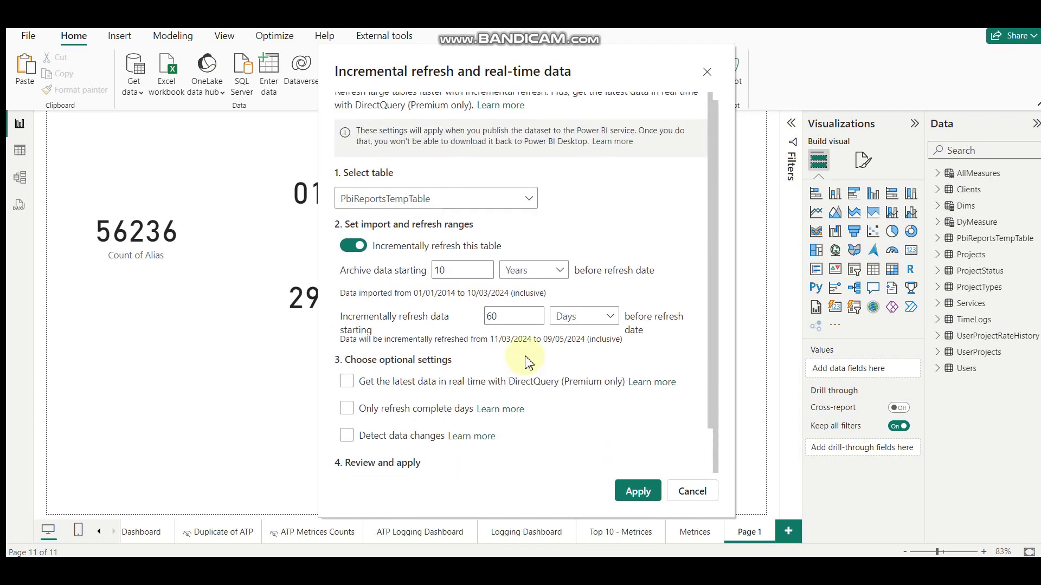
{"action": "scroll", "coordinate": [526, 362], "scroll_direction": "up", "scroll_amount": 1}
{"action": "scroll", "coordinate": [526, 362], "scroll_direction": "down", "scroll_amount": 1}
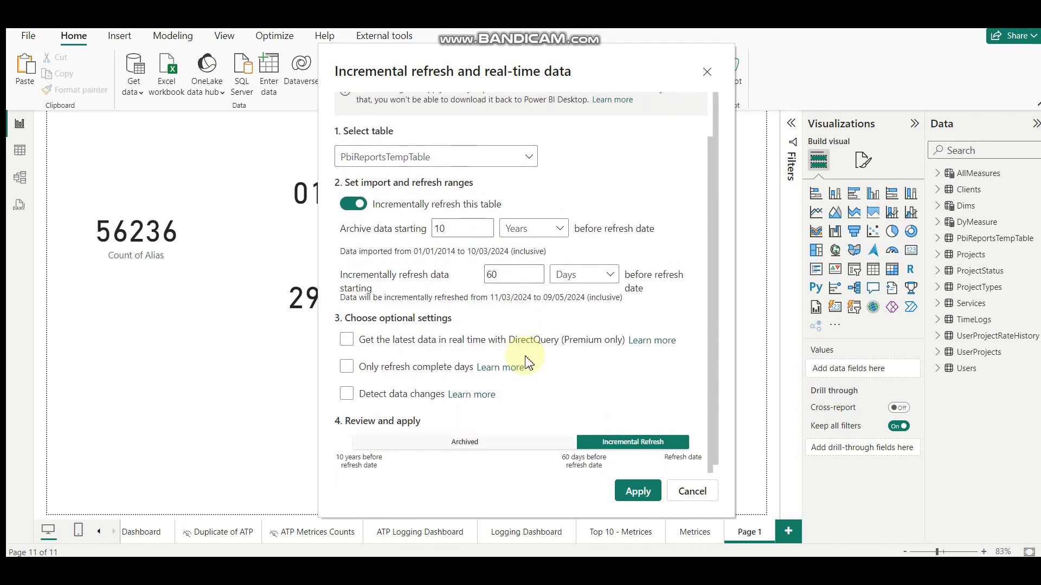
Apply the incremental refresh settings and rename the Page 1 tab to 'Refresh Status'.
{"action": "left_click", "coordinate": [635, 491]}
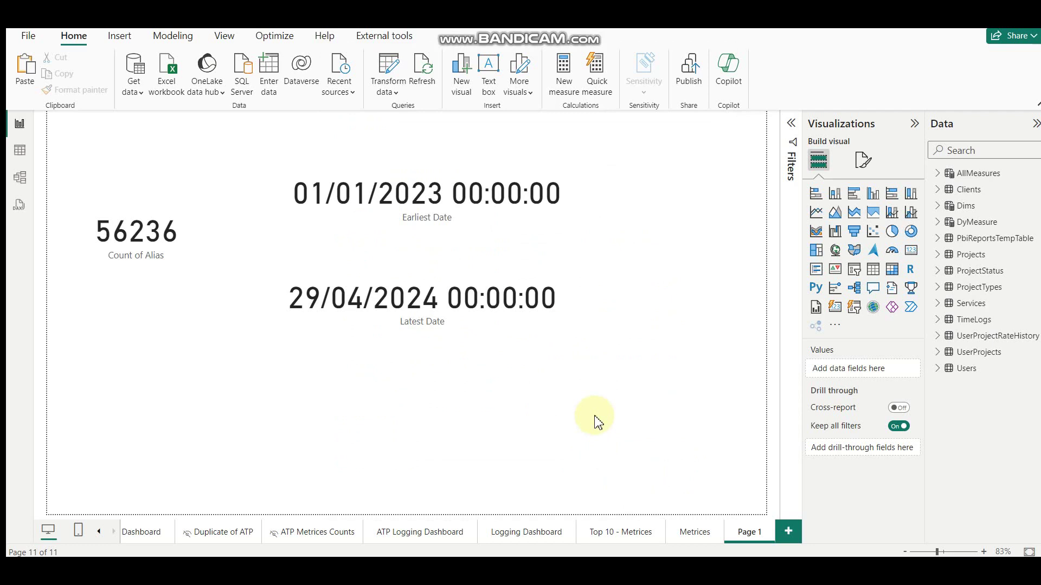
{"action": "right_click", "coordinate": [749, 534]}
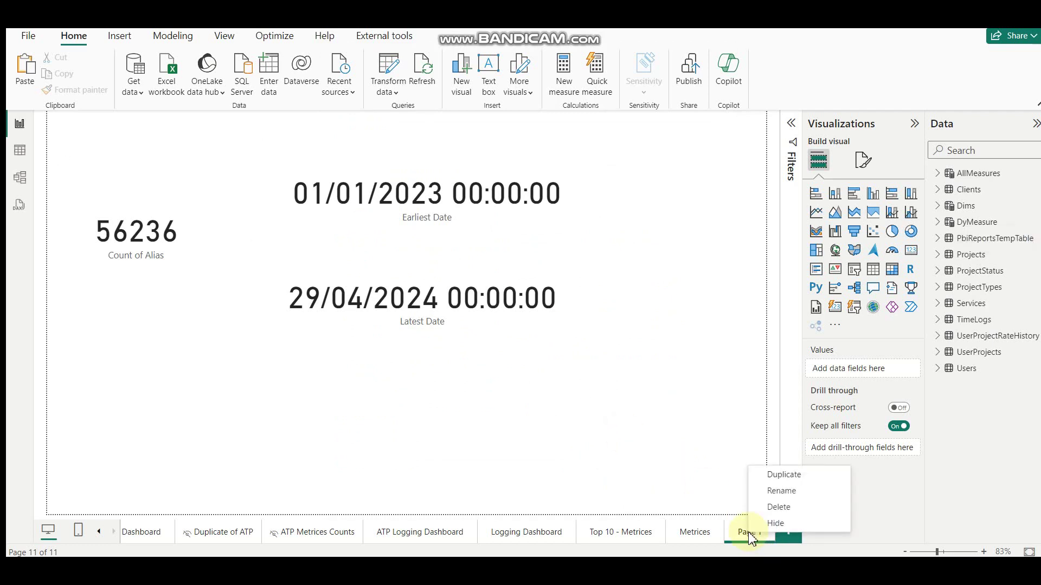
{"action": "left_click", "coordinate": [781, 492]}
{"action": "type", "text": "Re"}
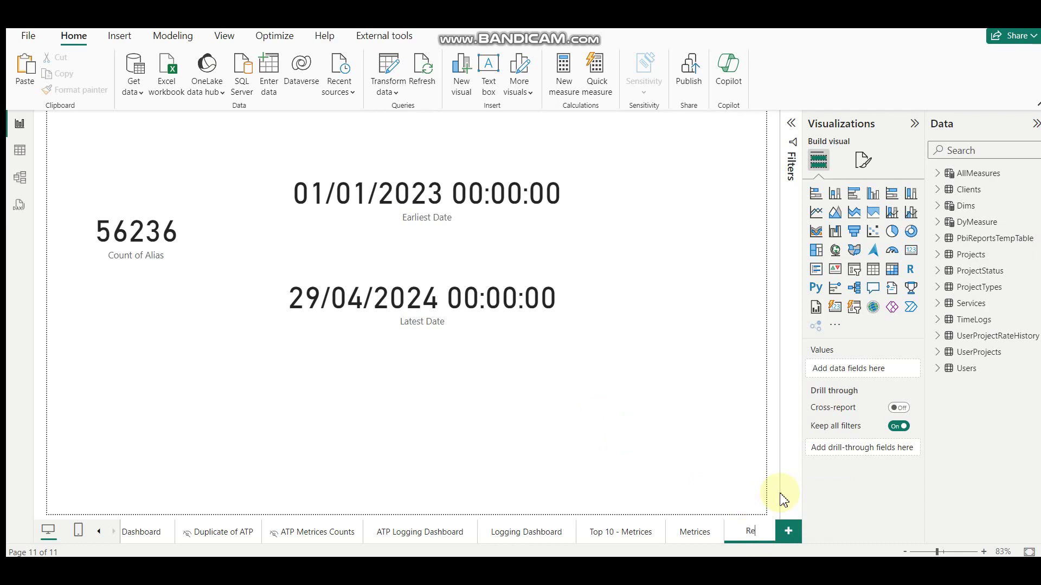
{"action": "type", "text": "fresh"}
{"action": "type", "text": " Status"}
{"action": "key", "text": "Return"}
Save ATP_Incremantal Refresh.pbix and publish it to the Power BI service.
{"action": "left_click", "coordinate": [690, 82]}
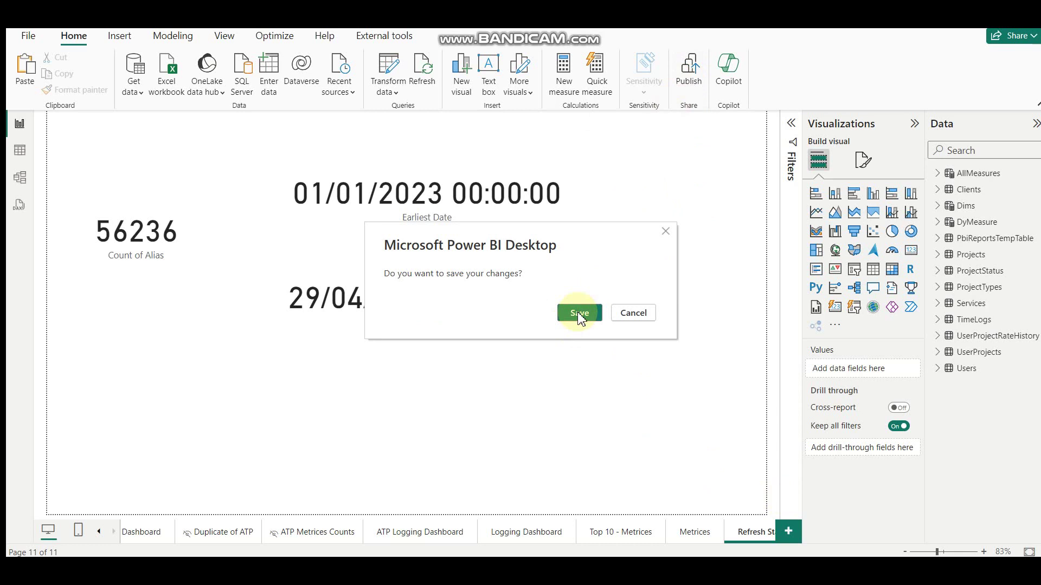
{"action": "left_click", "coordinate": [579, 314]}
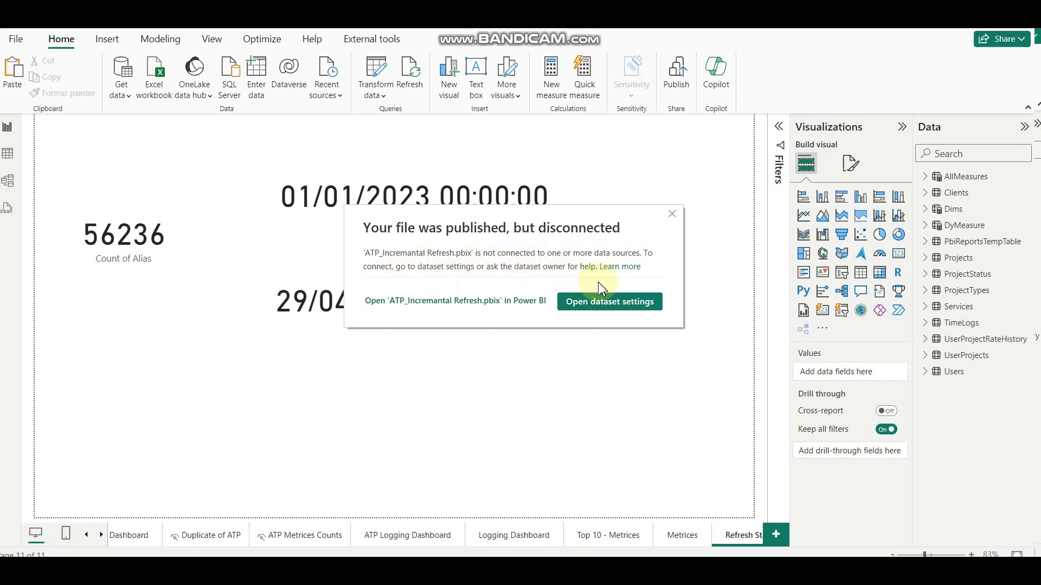
Open the published ATP_Incremantal Refresh report in Power BI Service.
{"action": "left_click", "coordinate": [534, 313]}
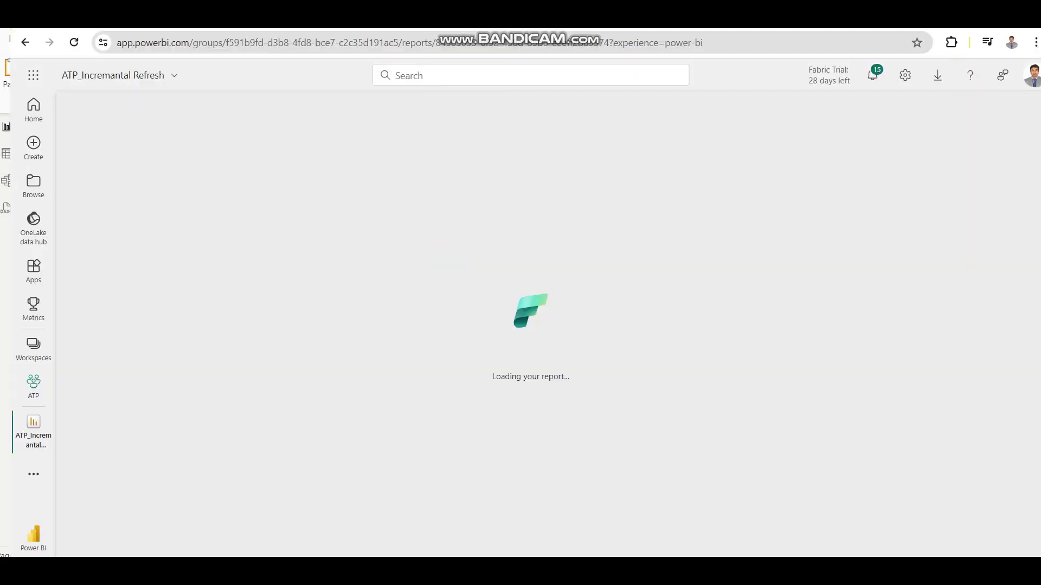